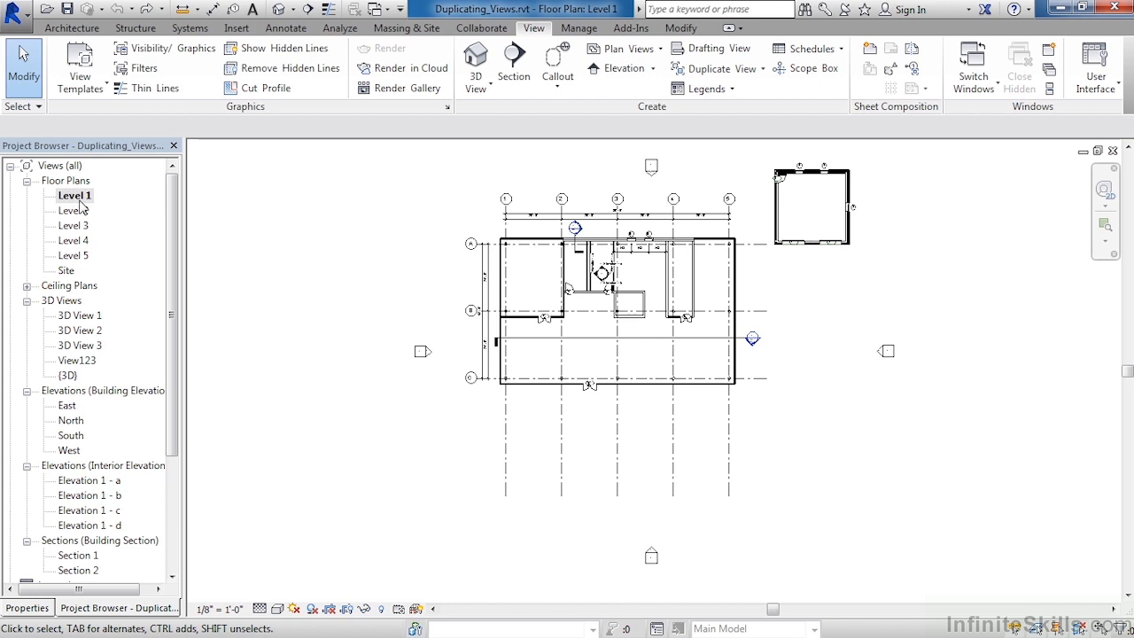
- Duplicate the Level 1 floor plan view with its detailing
click(77, 198)
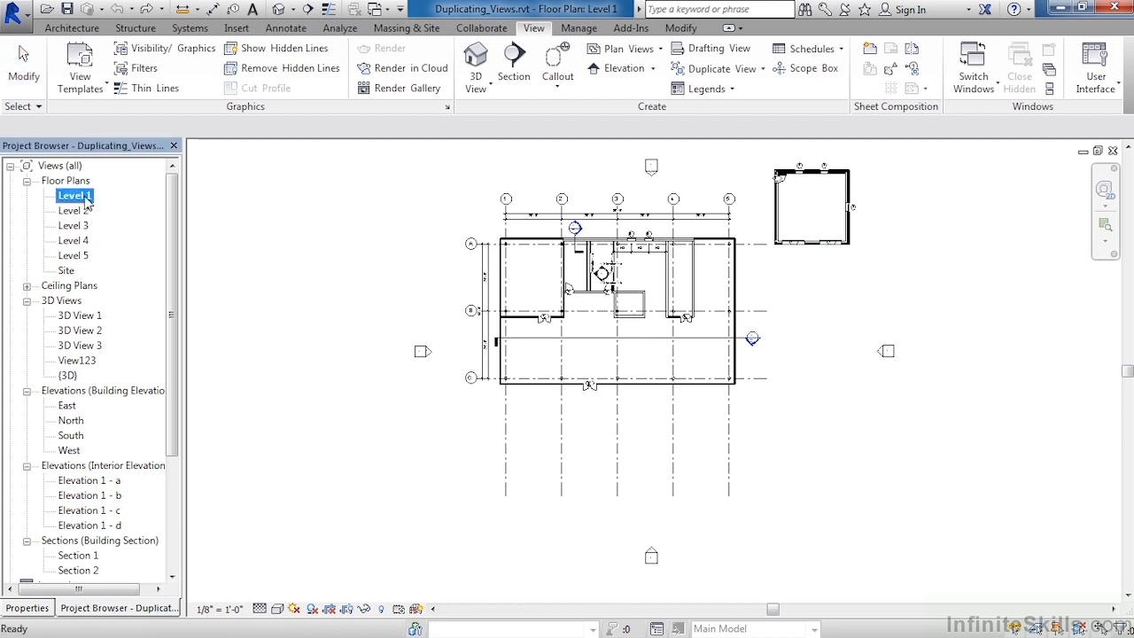
right_click(87, 200)
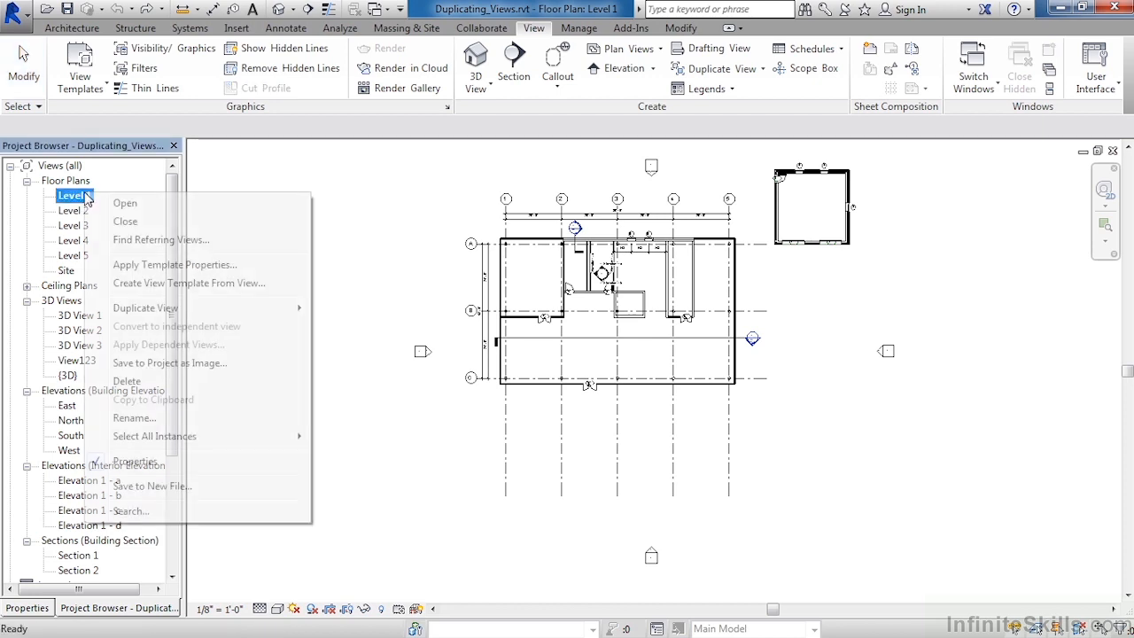
mouse_move(258, 312)
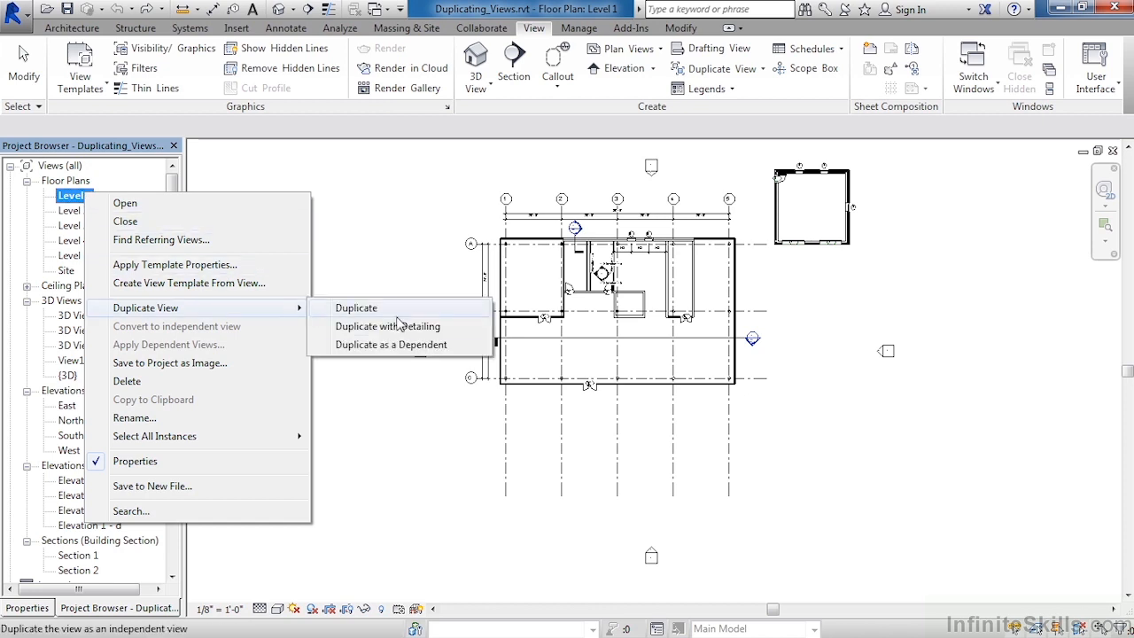
click(443, 335)
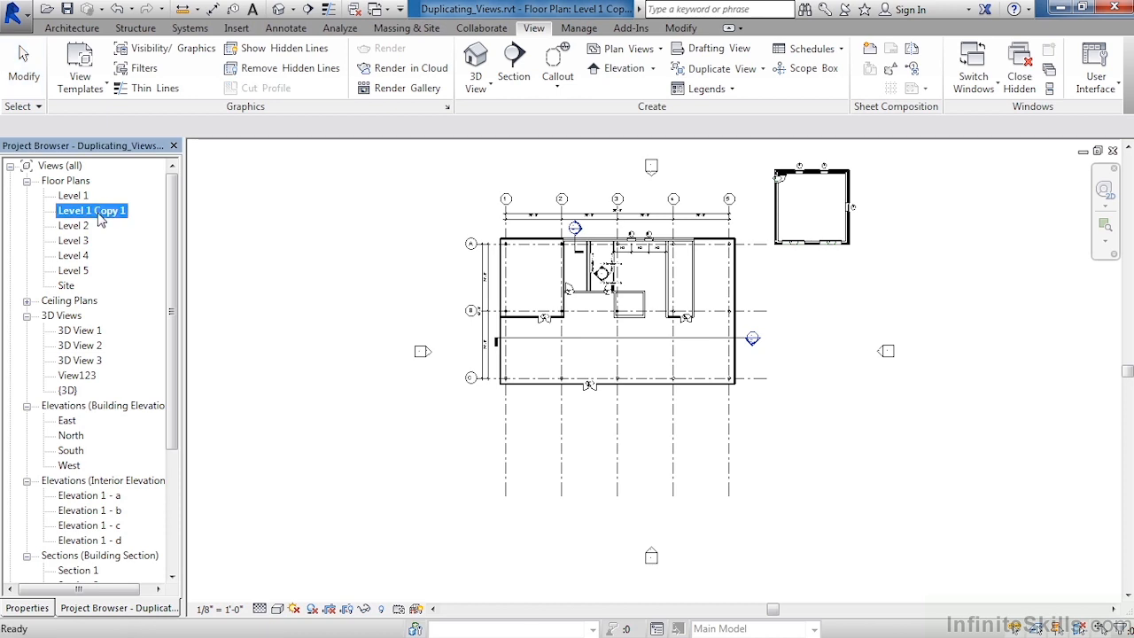
- Rename the Level 1 Copy 1 floor plan view as "Duplicate with Detailing"
right_click(100, 221)
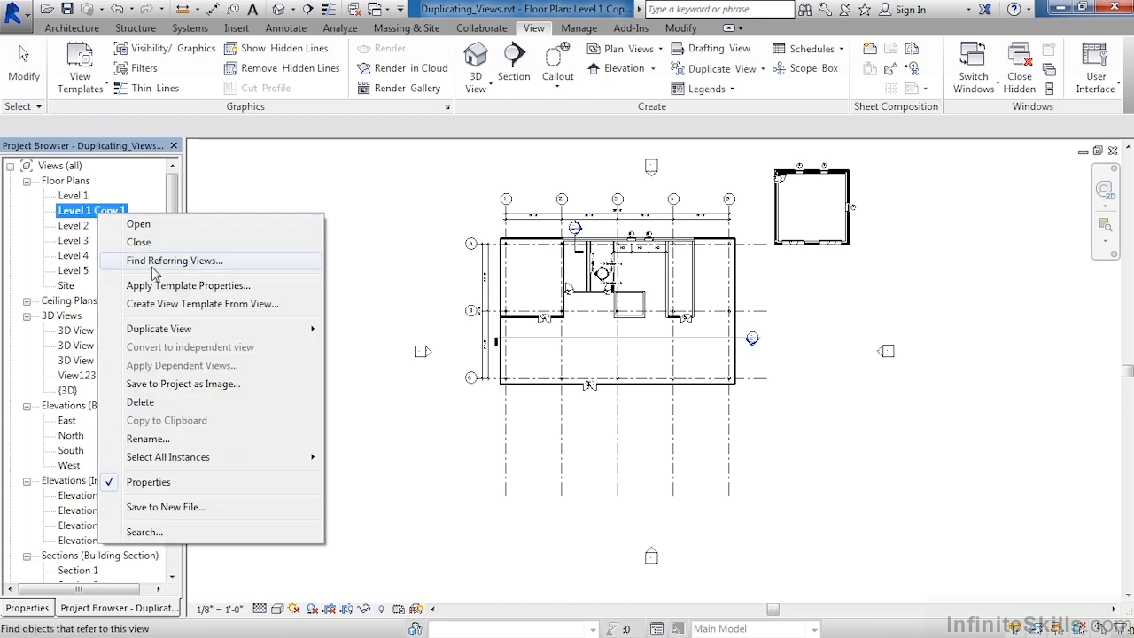
click(179, 441)
text(Duplicate with Detailing)
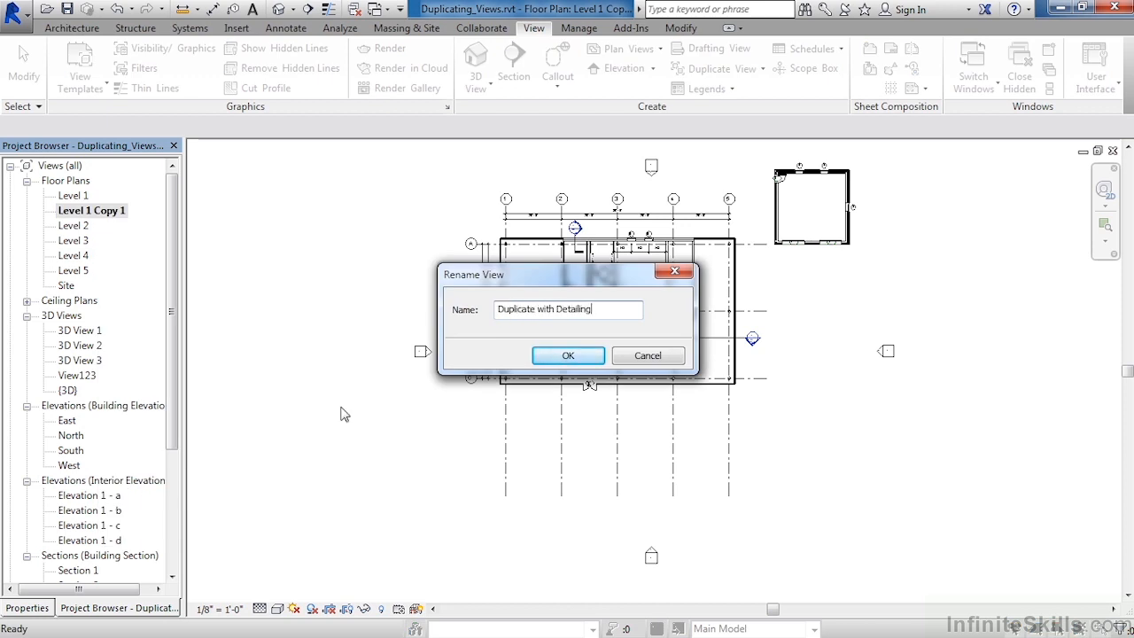
click(564, 358)
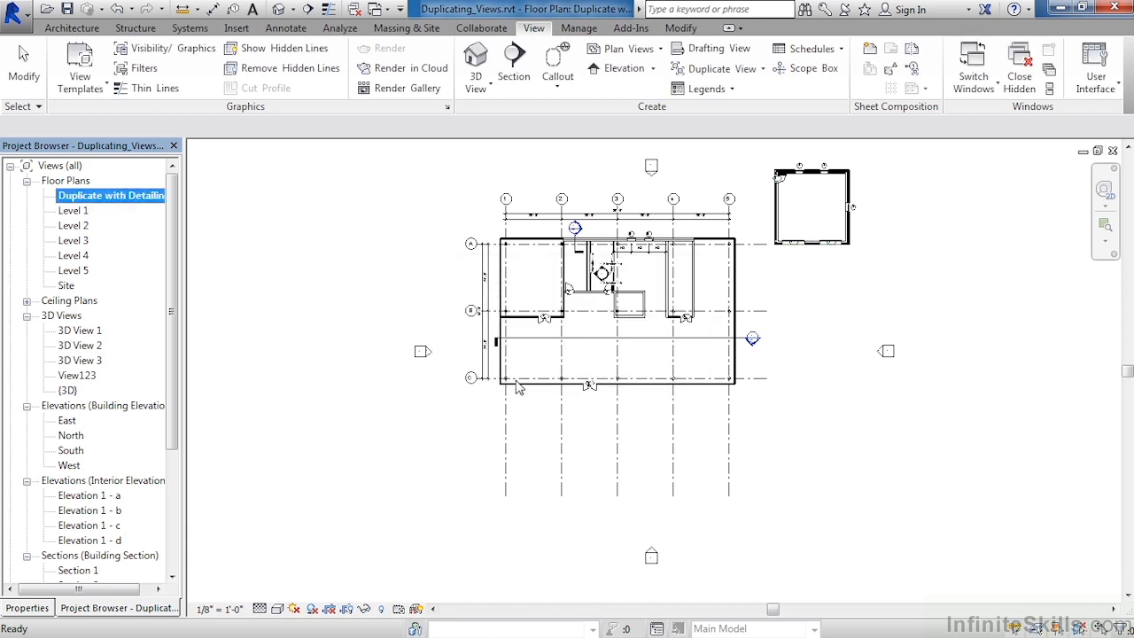
- In the Duplicate with Detailing plan, shift the door 7 tag slightly to the right over the double door's right leaf
double_click(77, 211)
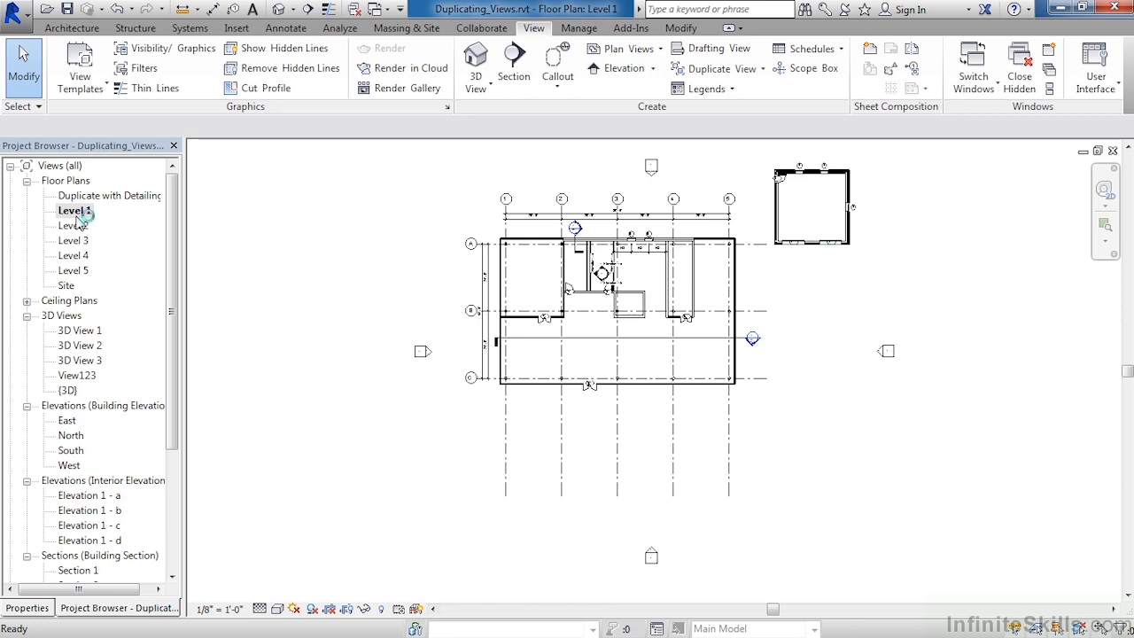
double_click(102, 197)
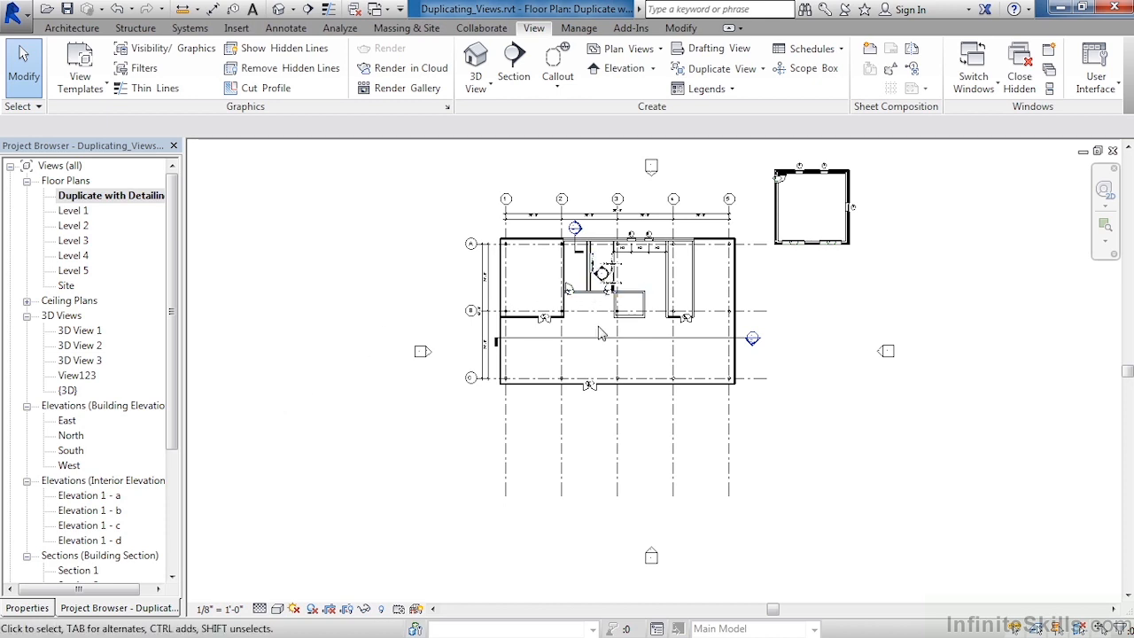
scroll(568, 288, up, 5)
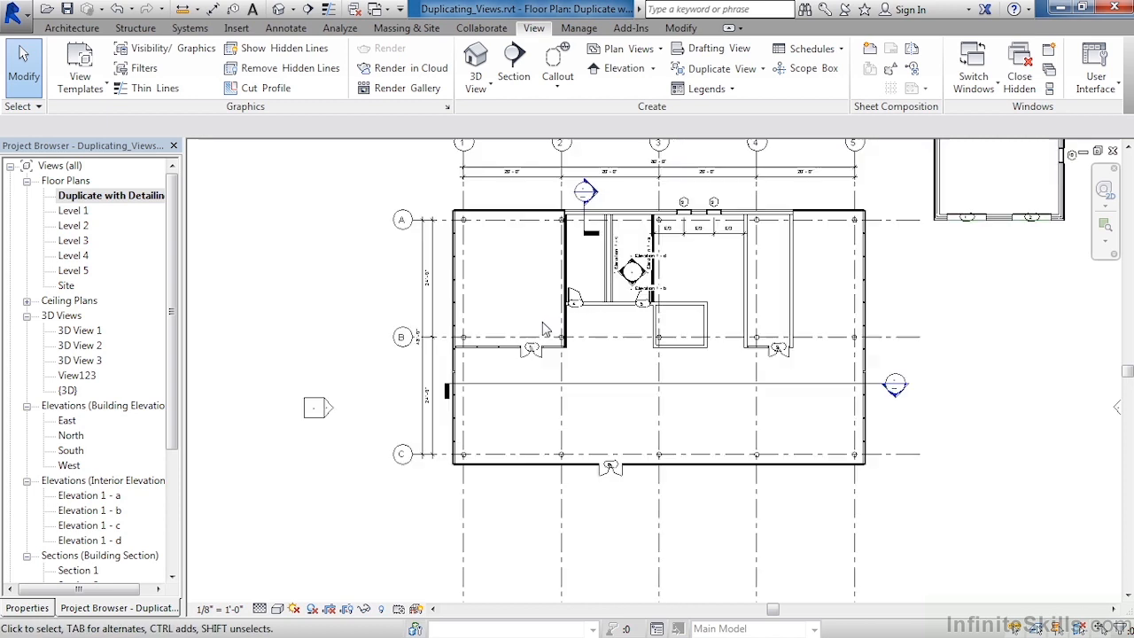
scroll(482, 361, up, 2)
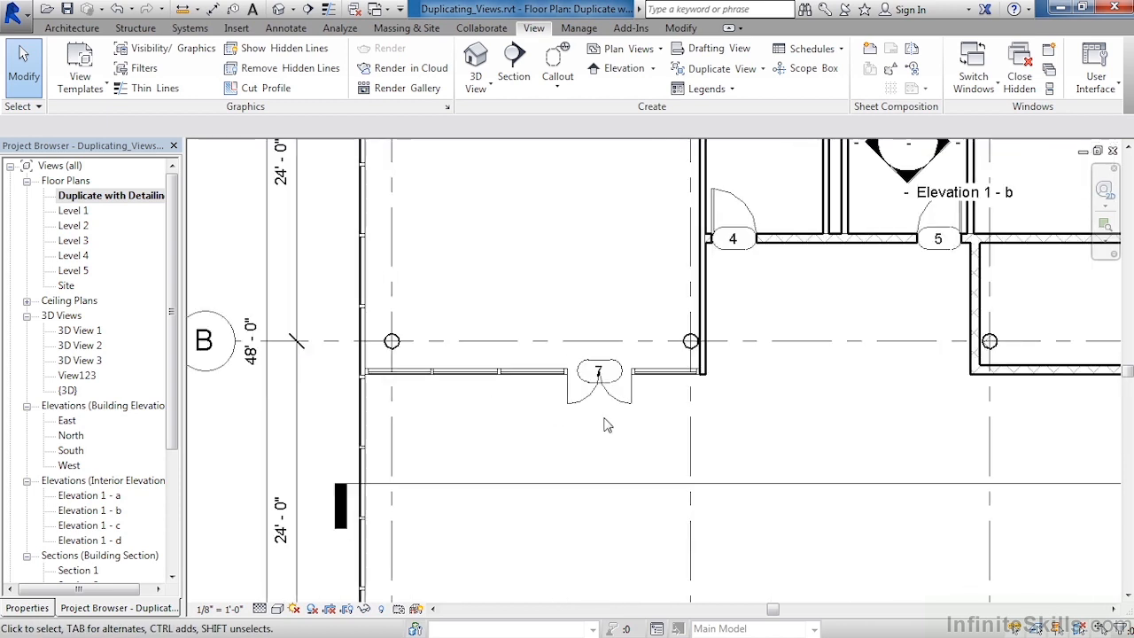
click(618, 374)
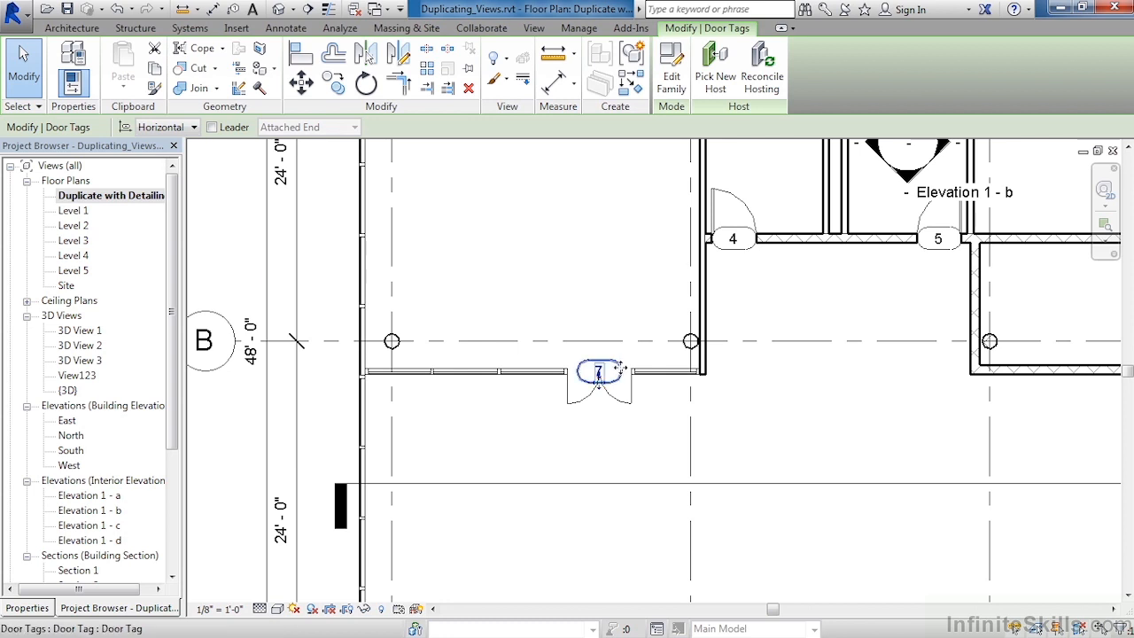
drag(631, 367, 638, 370)
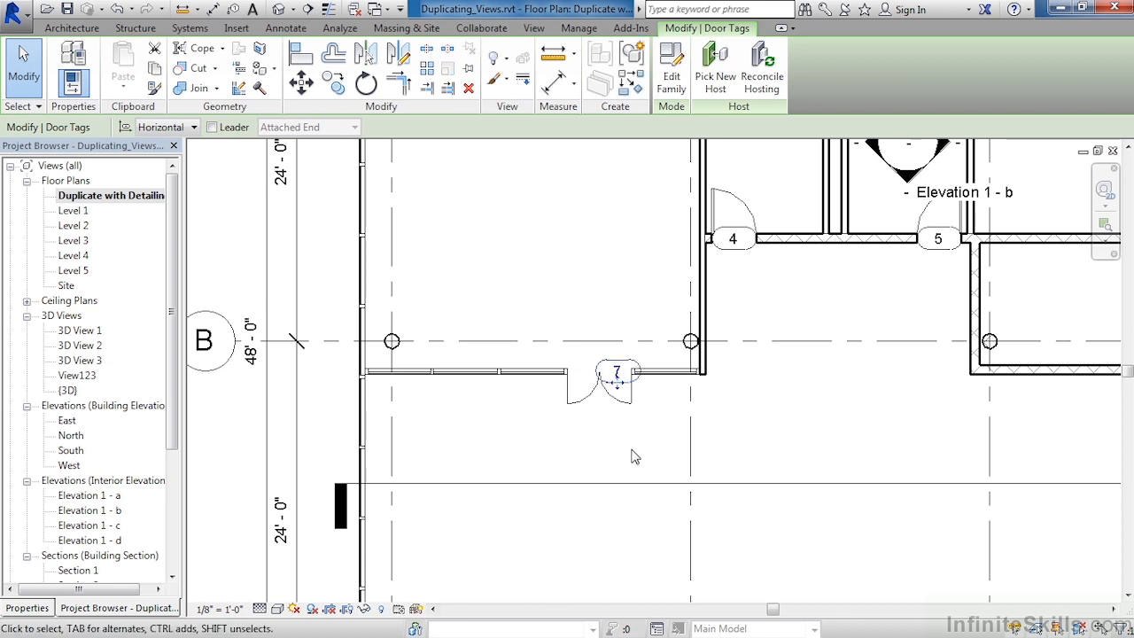
click(635, 456)
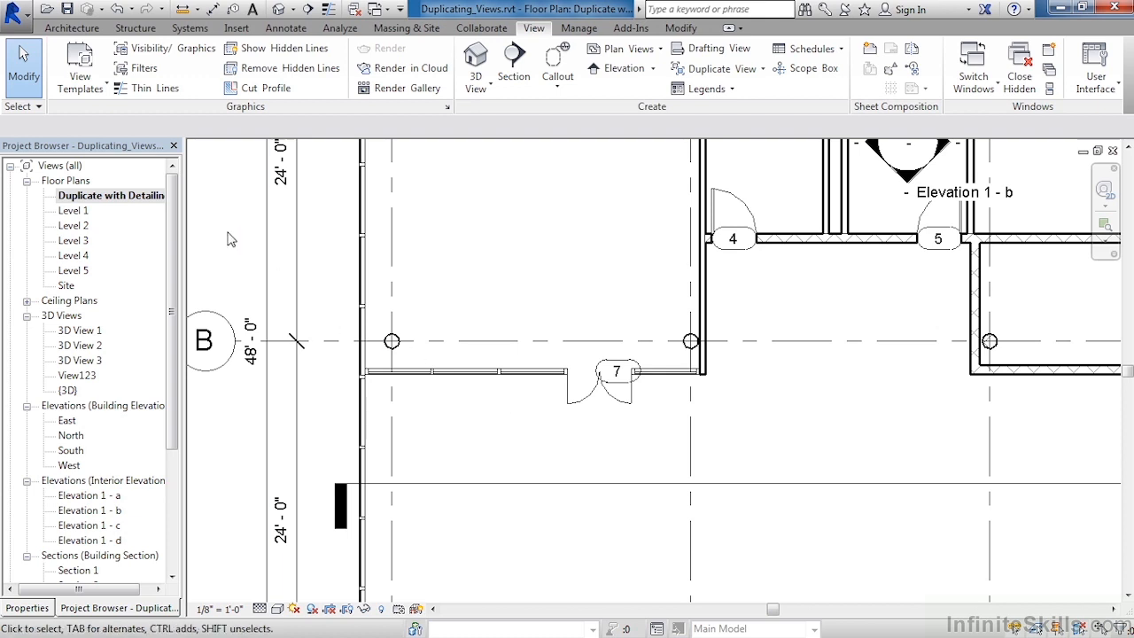
- In the Level 1 plan, flip the orientation of the left of the two parallel partition walls between doors 4 and 5
double_click(75, 212)
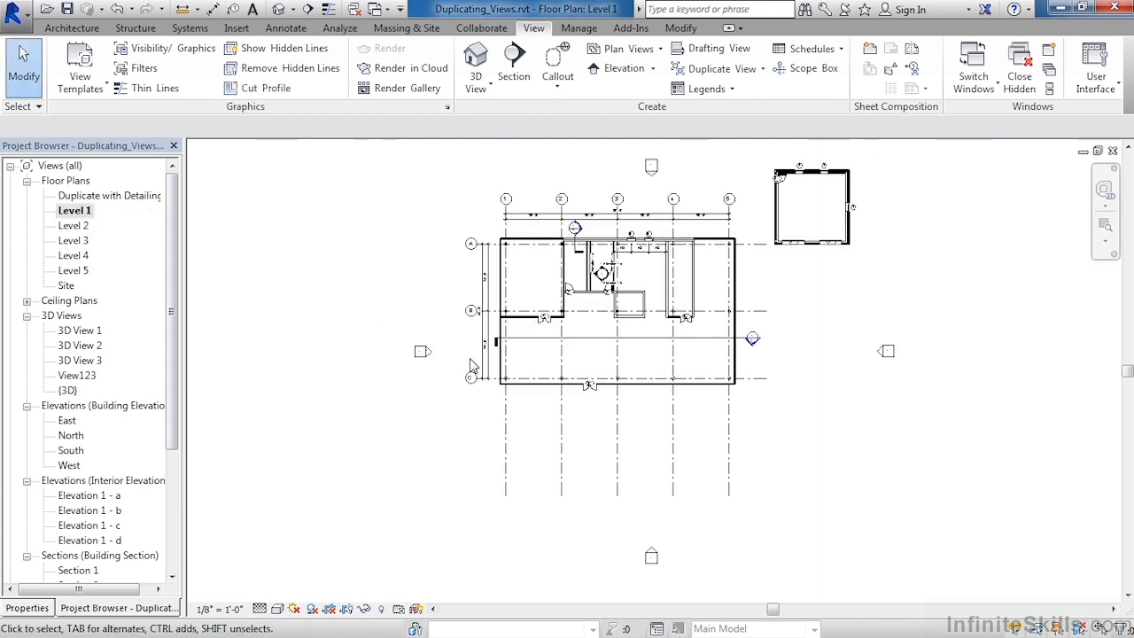
scroll(538, 326, up, 5)
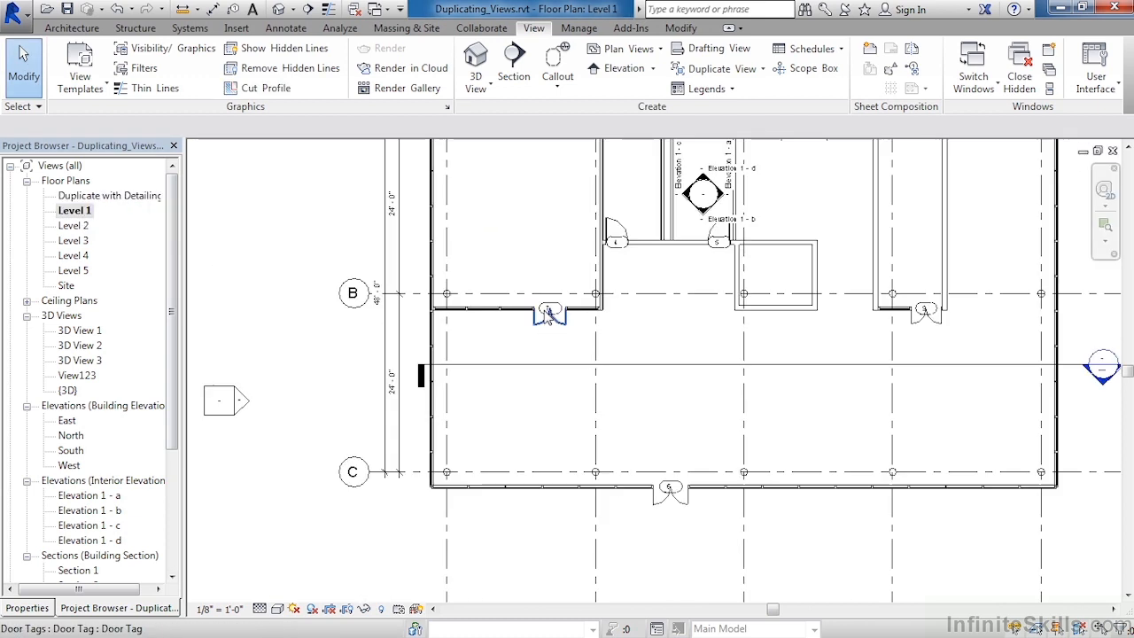
scroll(538, 303, up, 1)
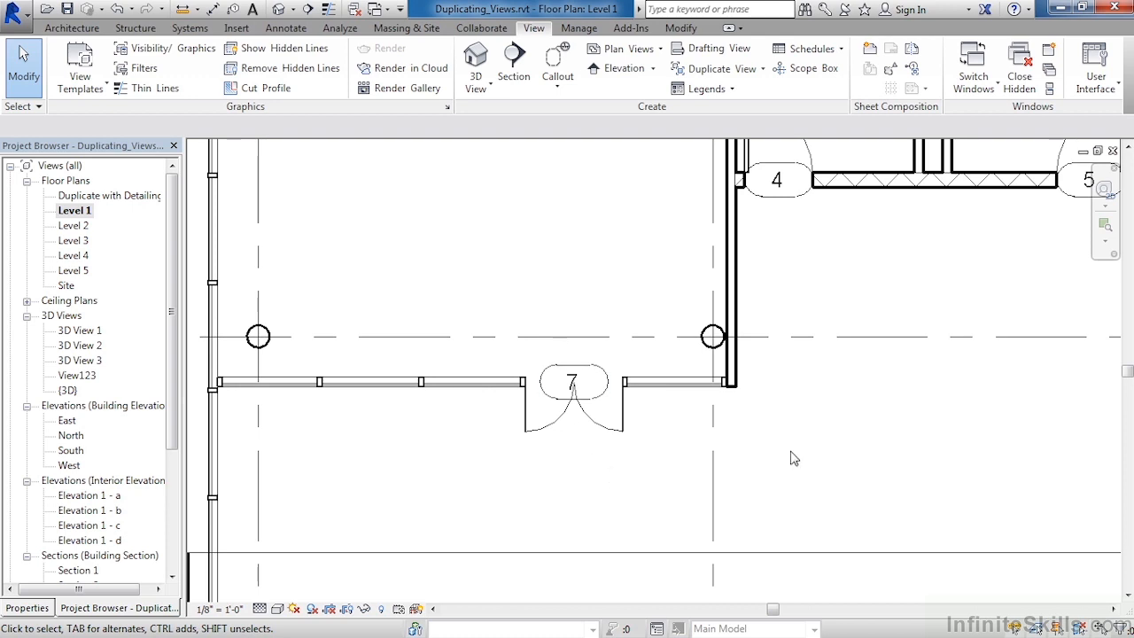
scroll(568, 514, down, 3)
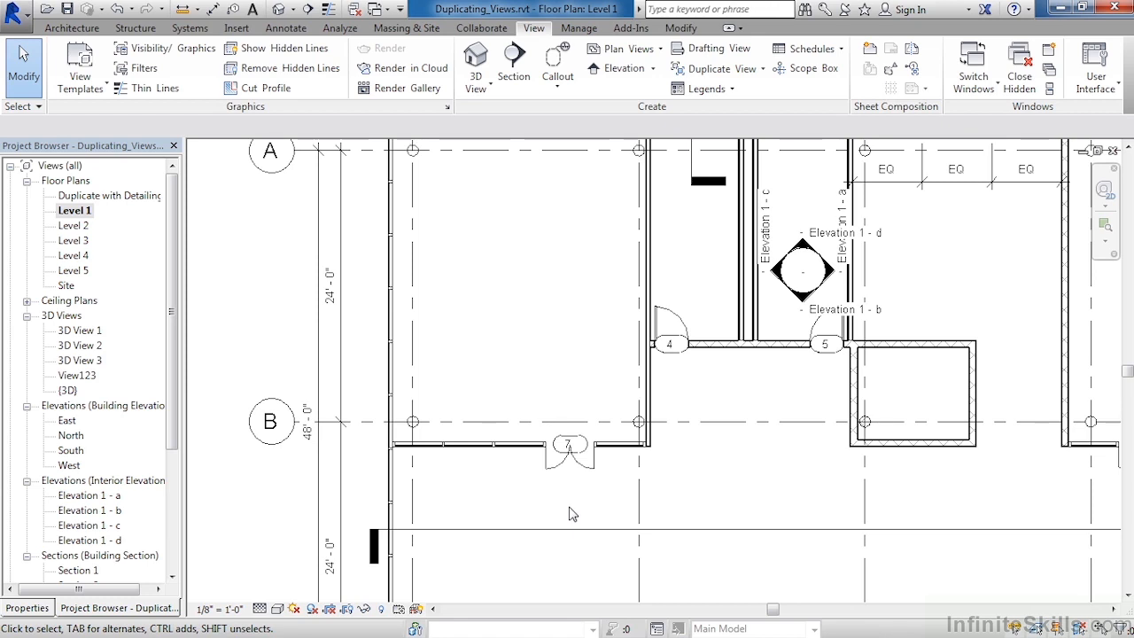
scroll(570, 513, down, 3)
scroll(582, 454, down, 2)
scroll(644, 370, up, 2)
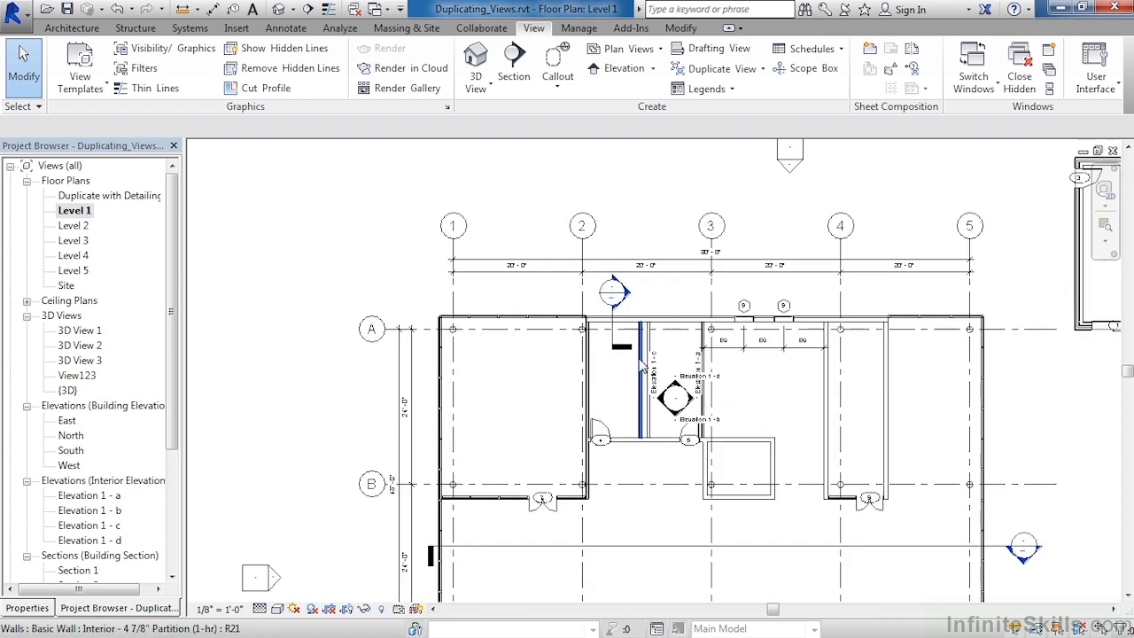
scroll(643, 368, up, 2)
scroll(645, 389, up, 2)
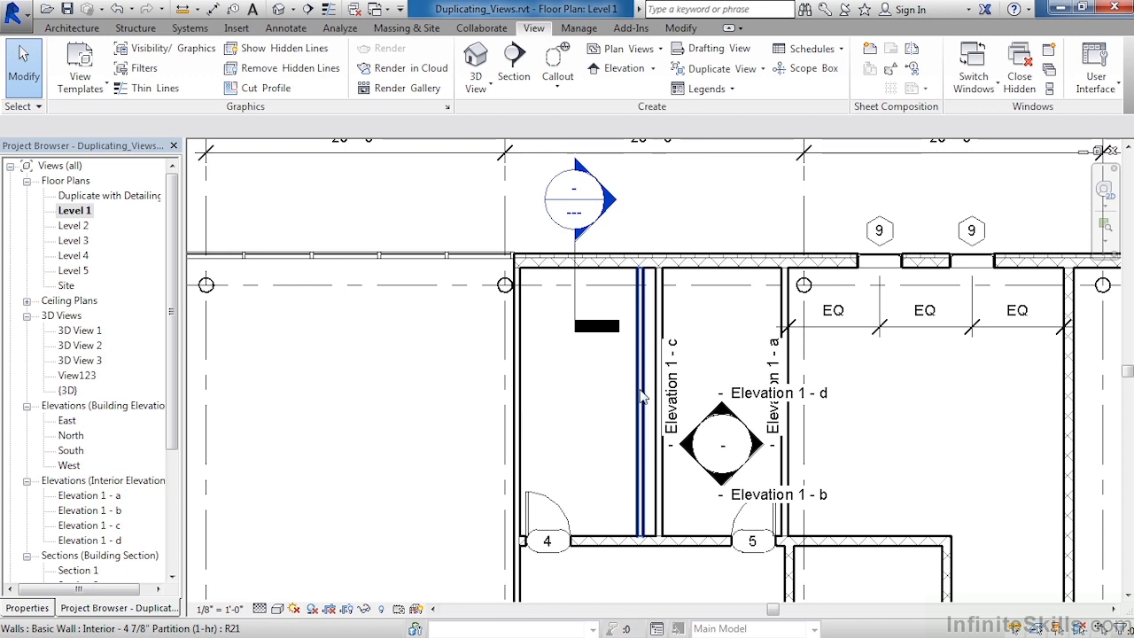
click(642, 399)
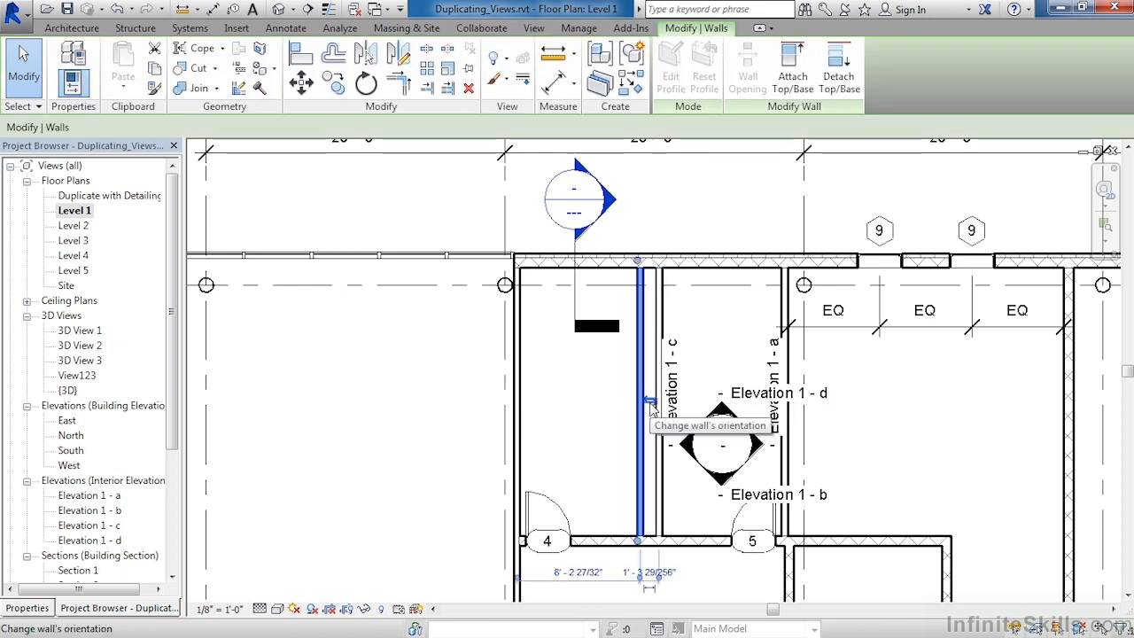
click(650, 403)
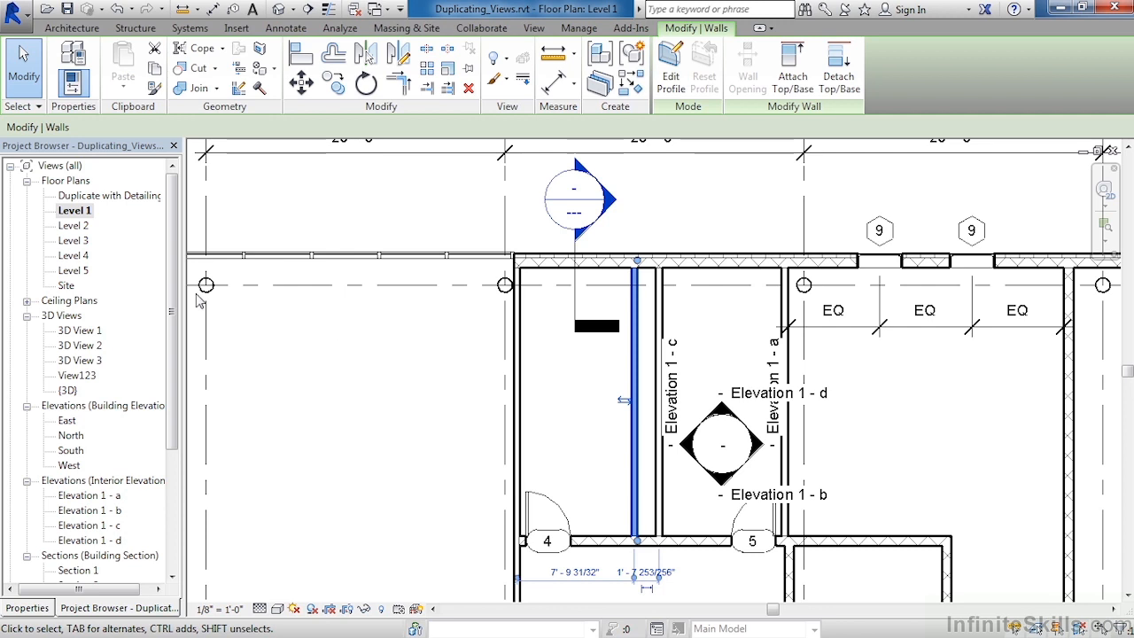
- Reopen the Duplicate with Detailing plan and examine the flipped partition wall there, then clear the selection
double_click(121, 196)
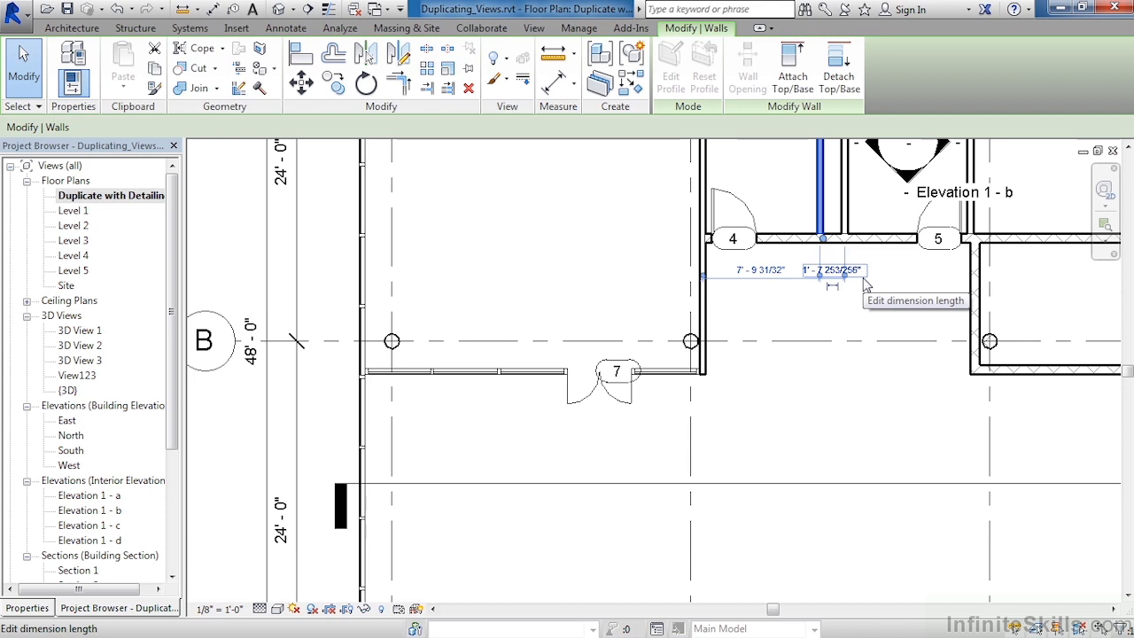
middle_drag(914, 286, 868, 428)
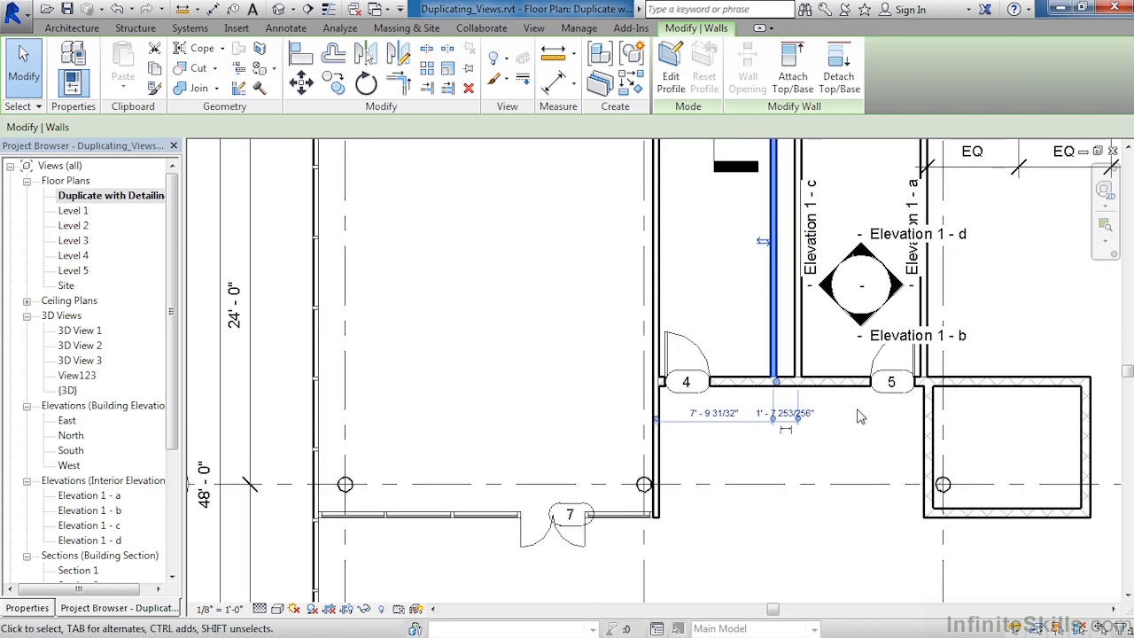
click(769, 463)
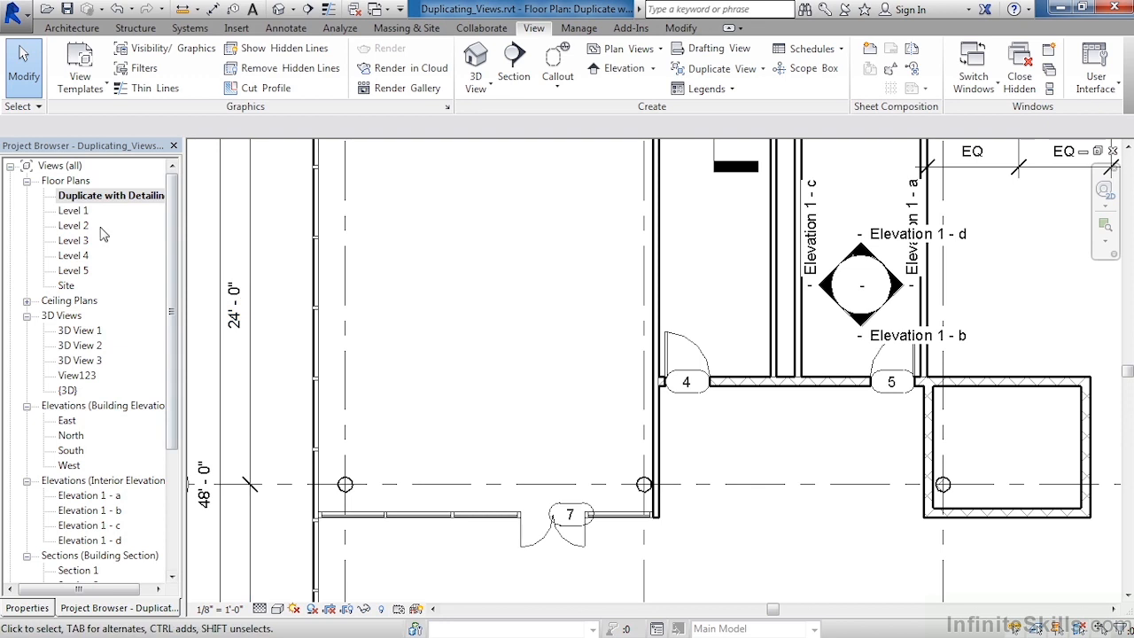
- Duplicate the Level 1 floor plan view without detailing and examine the whole copied plan
click(76, 214)
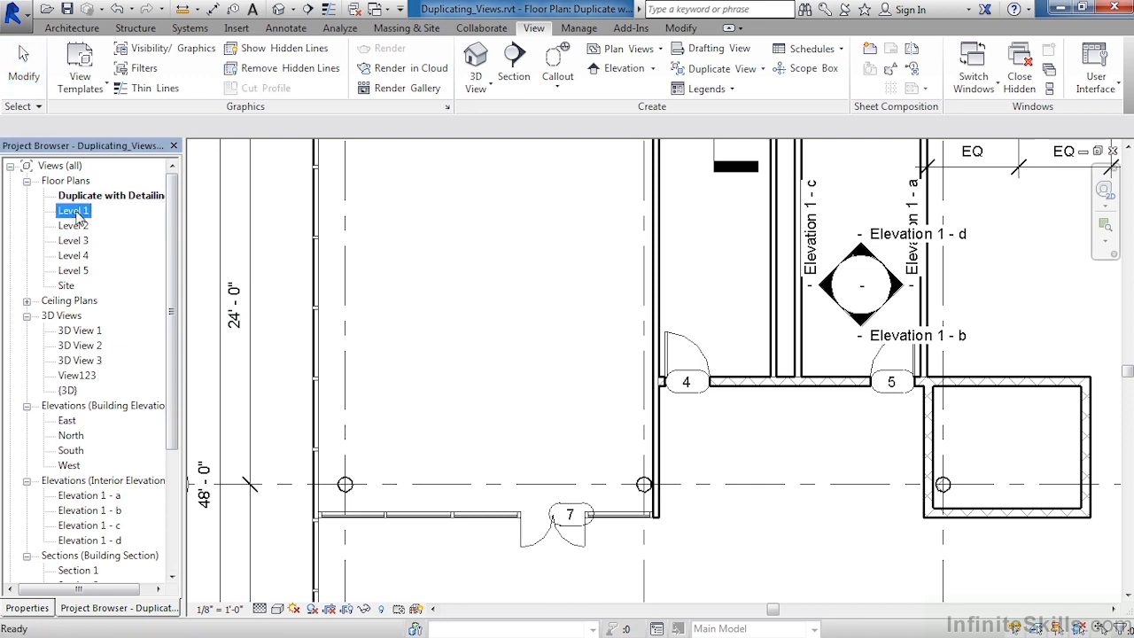
right_click(80, 218)
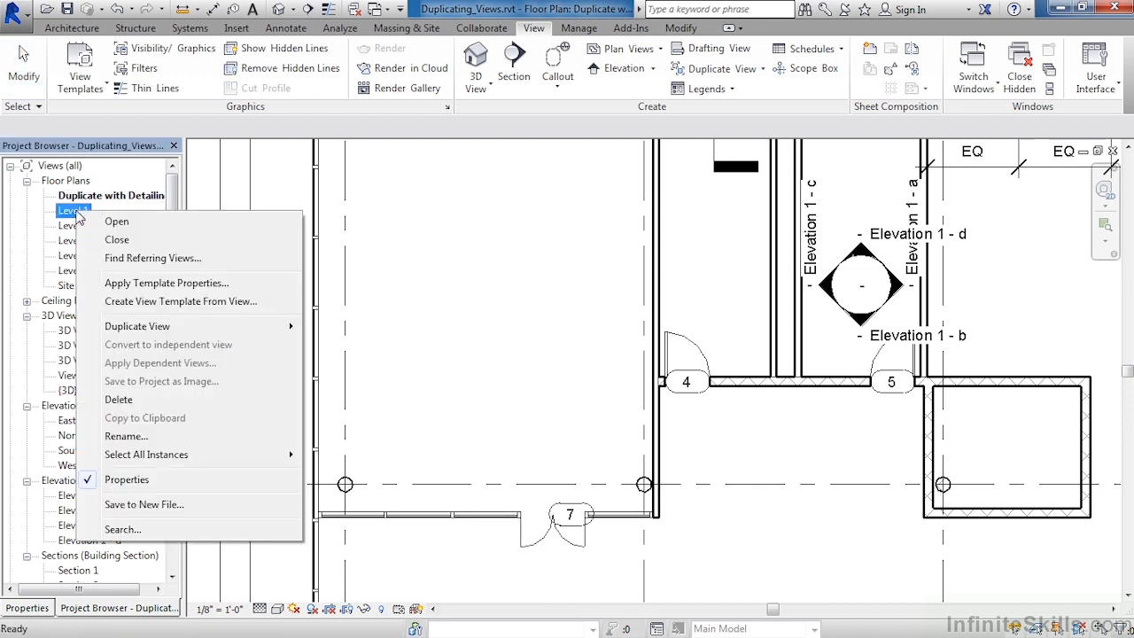
mouse_move(255, 330)
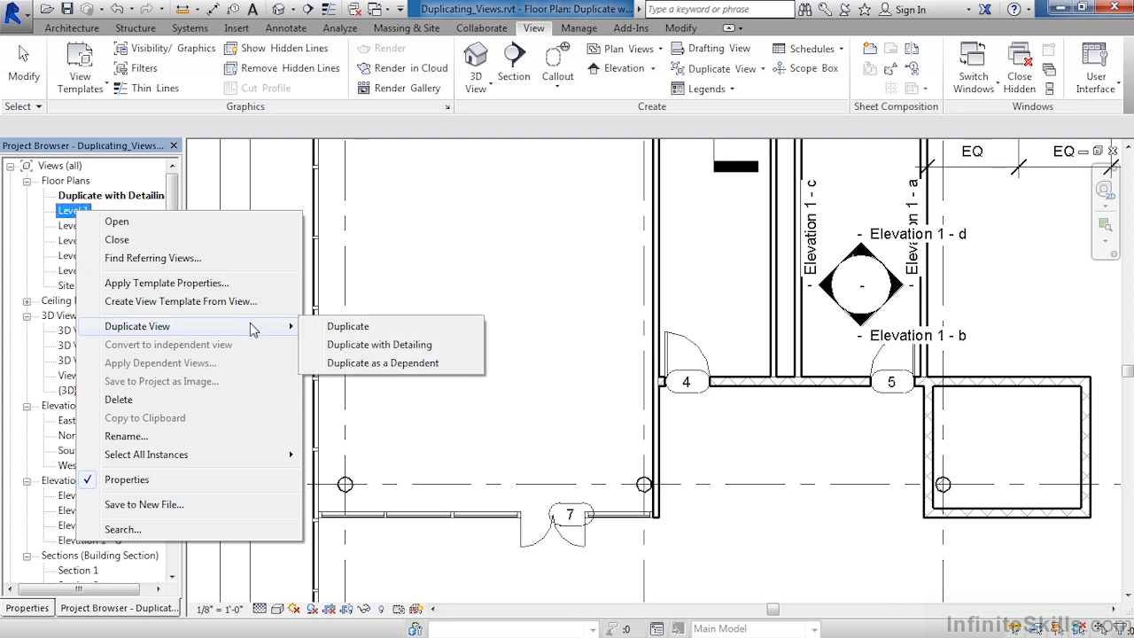
click(399, 328)
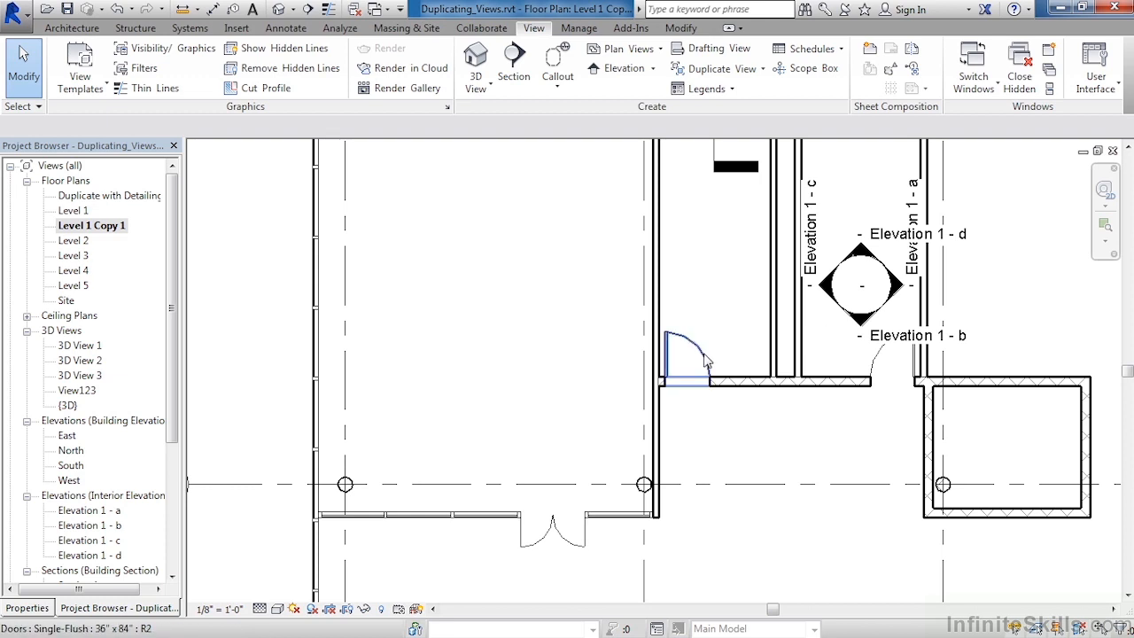
scroll(613, 434, down, 3)
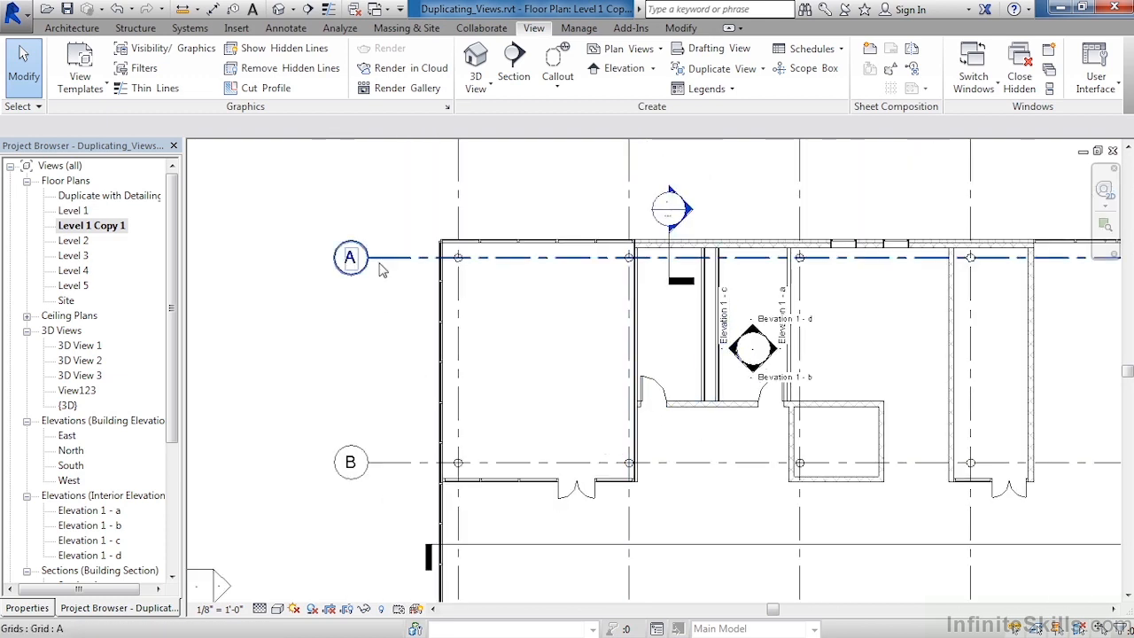
scroll(425, 301, down, 2)
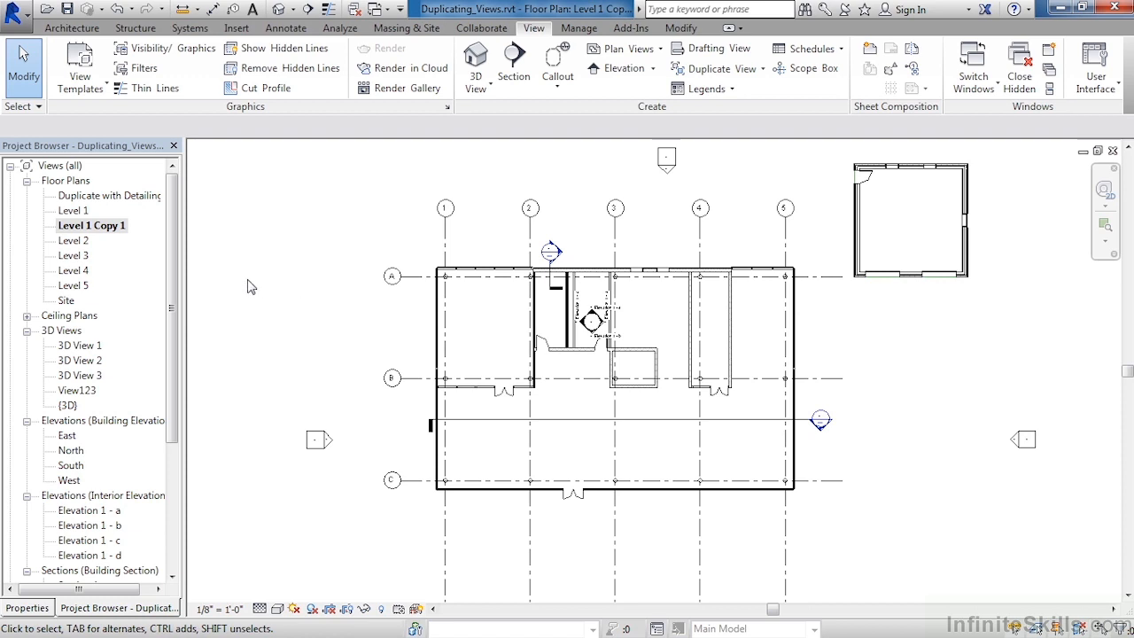
- Duplicate the Level 1 floor plan view as a dependent view
click(75, 210)
right_click(77, 215)
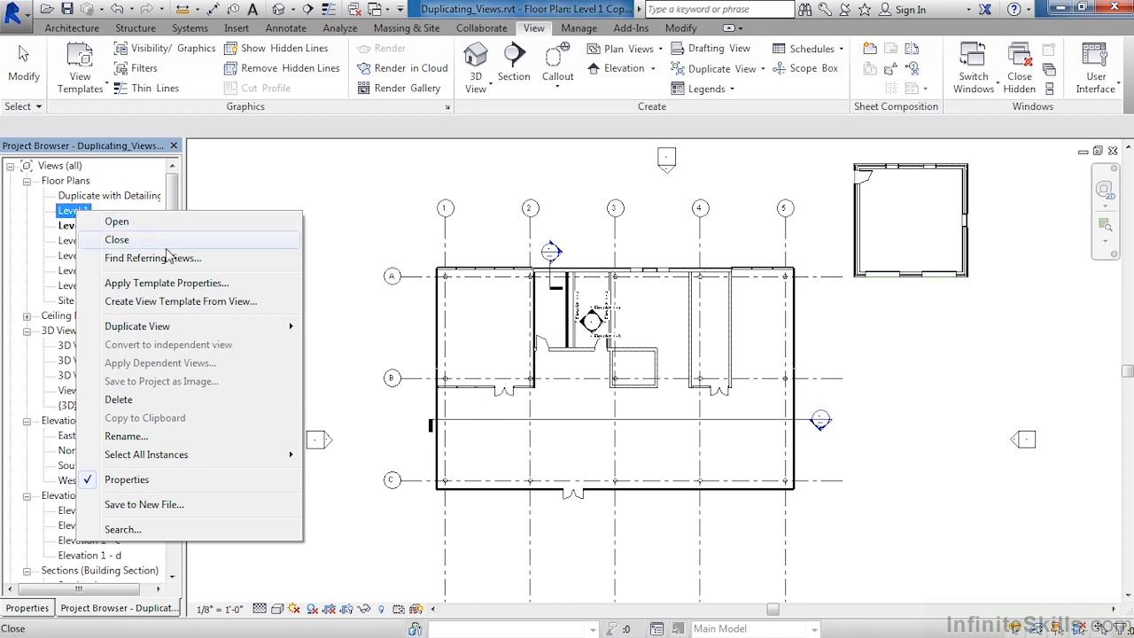
mouse_move(254, 333)
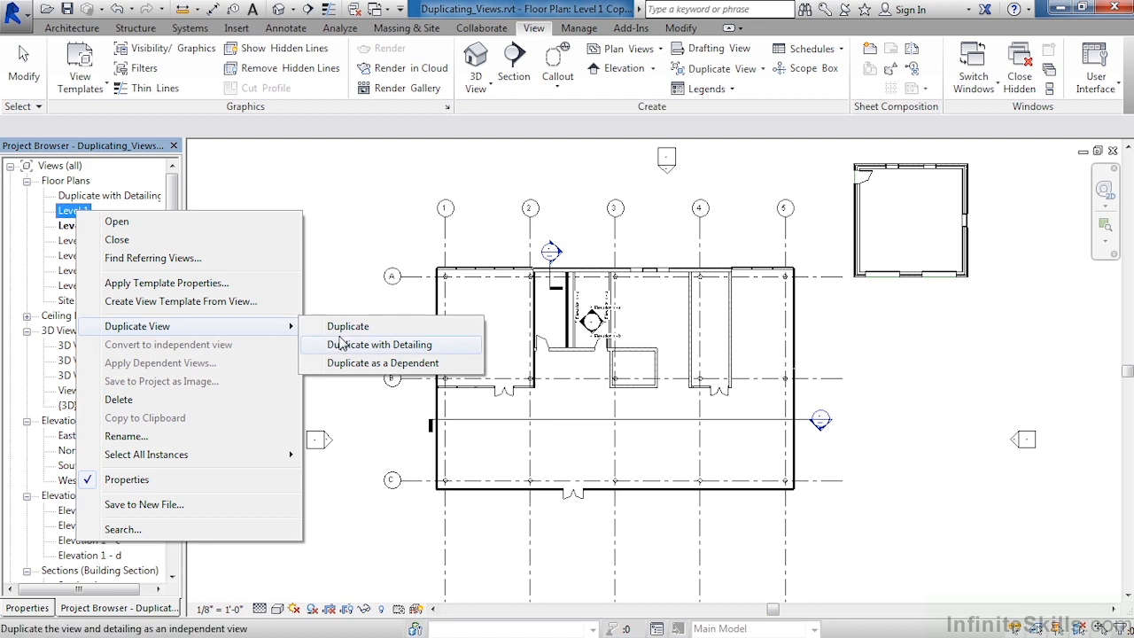
click(365, 363)
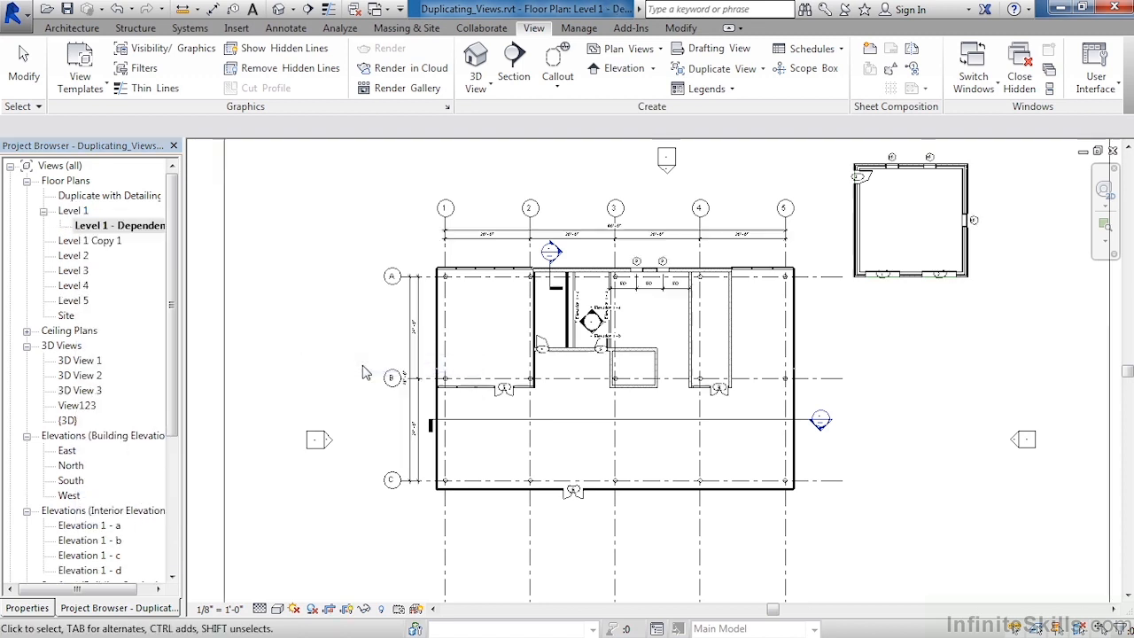
click(88, 229)
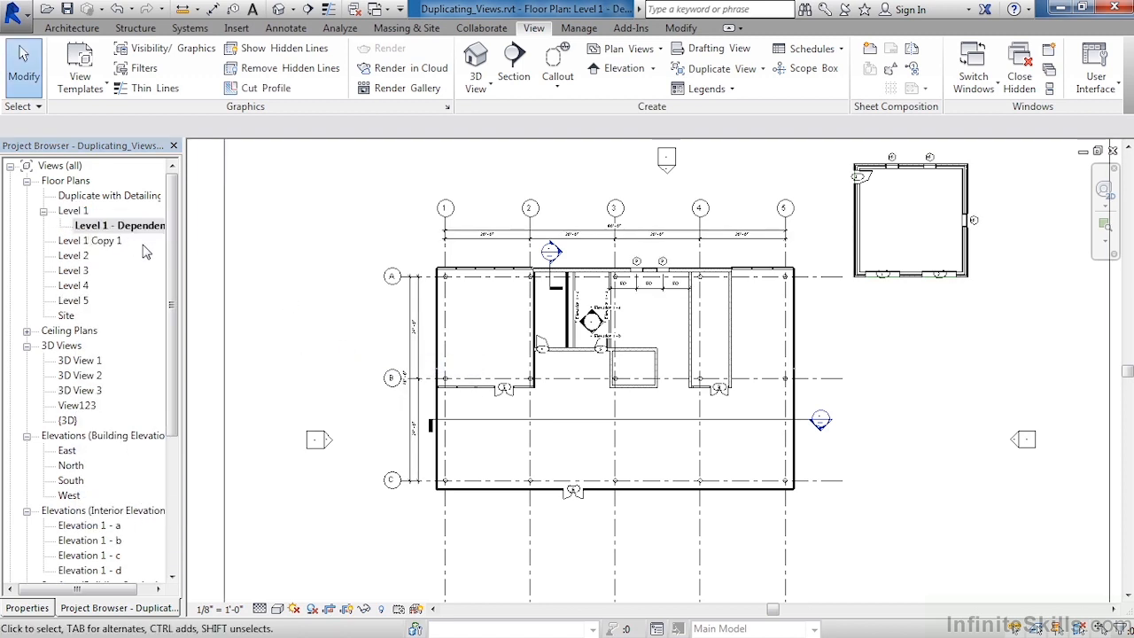
- Create a second dependent duplicate of the Level 1 floor plan view
right_click(80, 217)
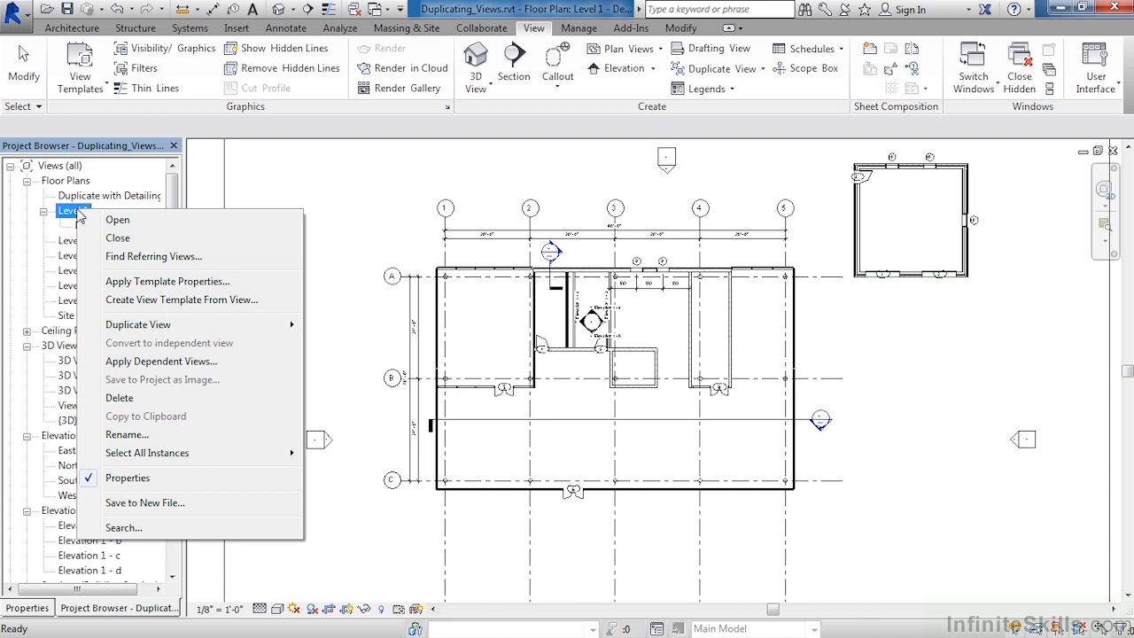
mouse_move(251, 326)
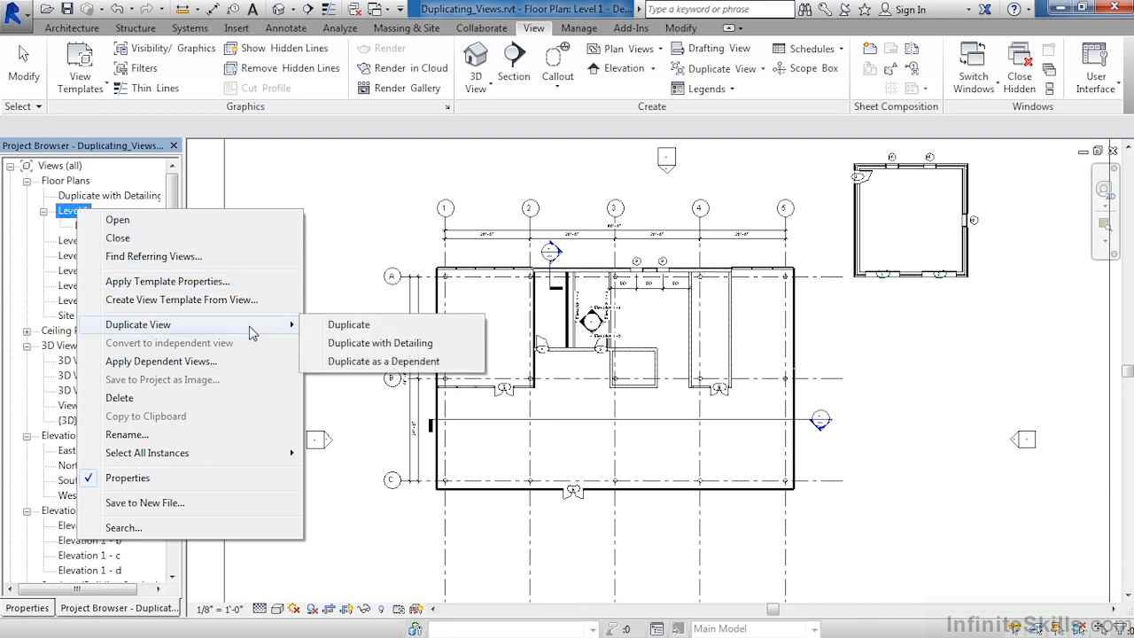
click(379, 361)
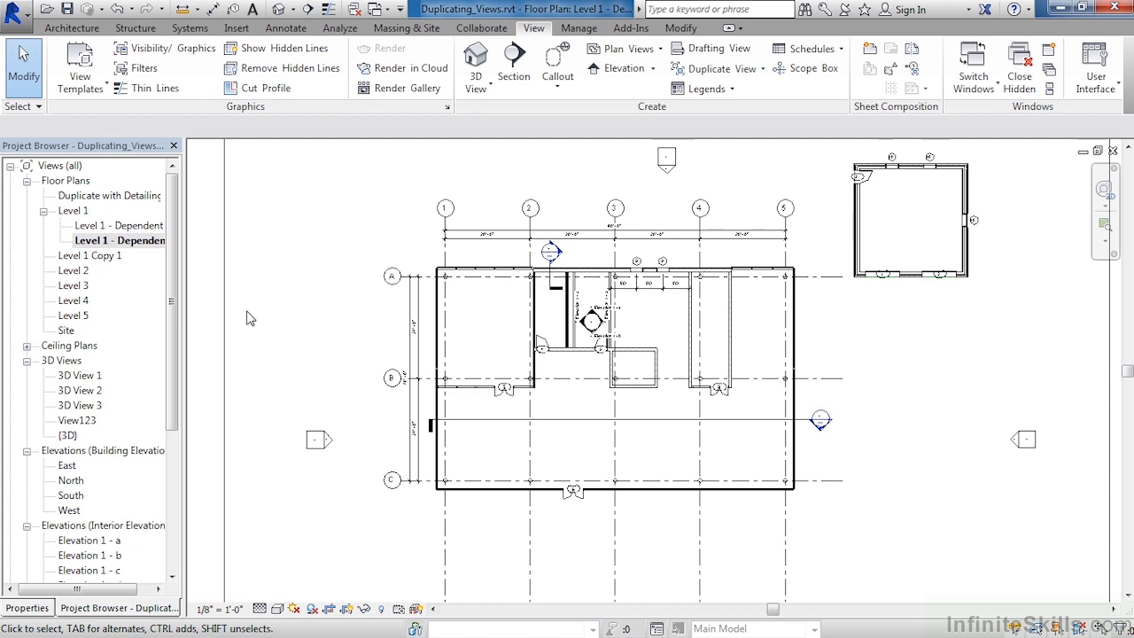
- Rename the Level 1 - Dependent 2 view as Left
click(113, 242)
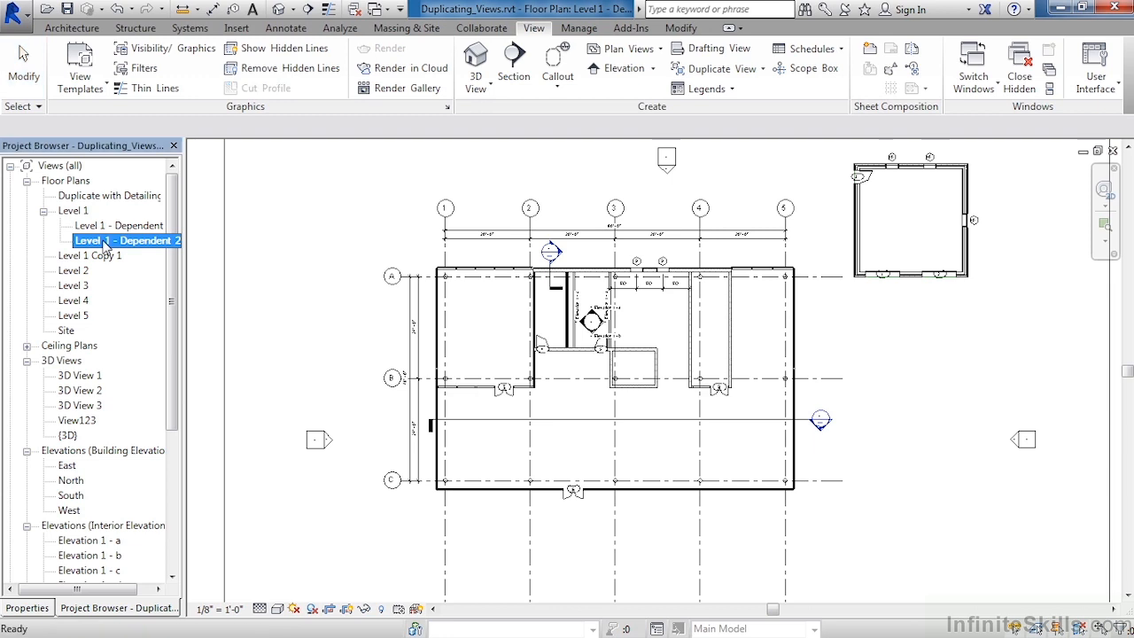
right_click(105, 244)
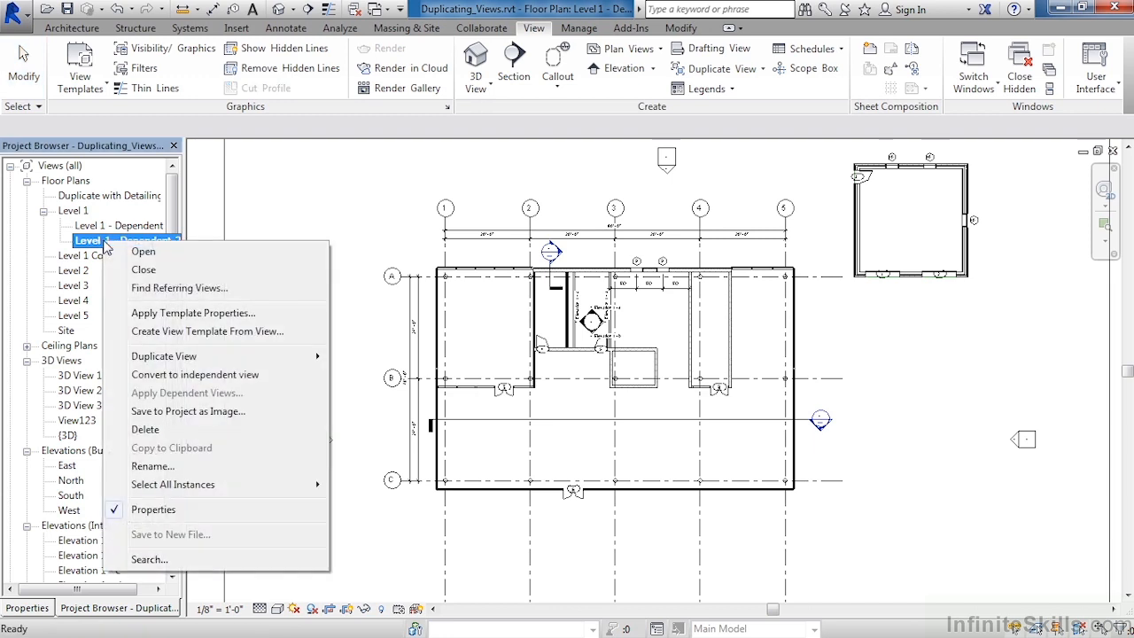
click(219, 470)
text(Left)
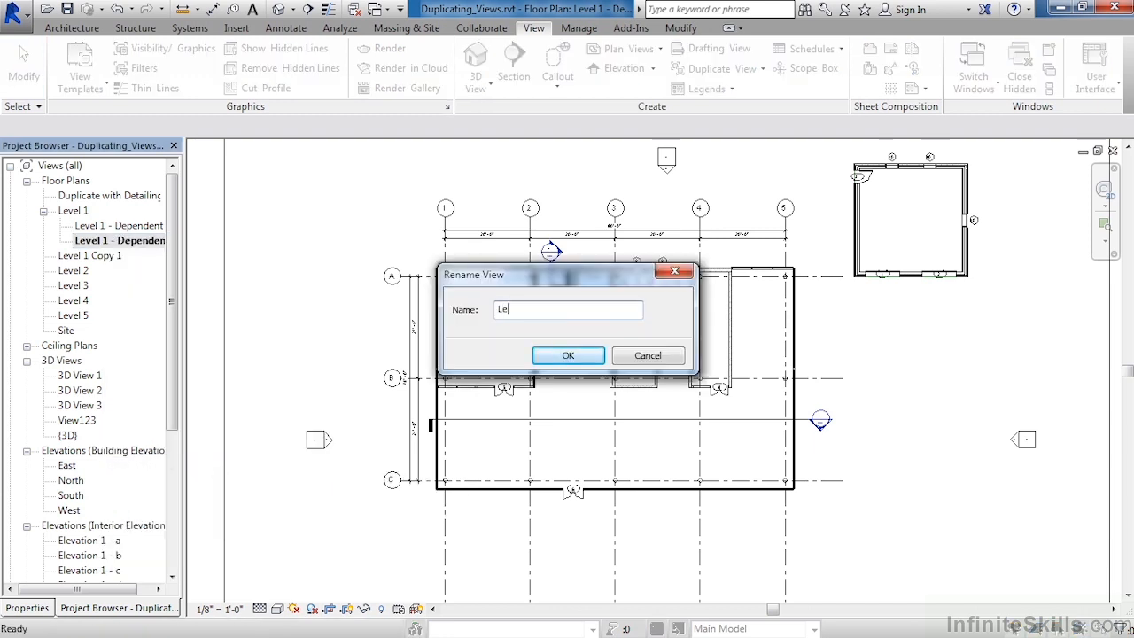
click(549, 359)
- Rename the remaining dependent view of Level 1 as Right
click(104, 241)
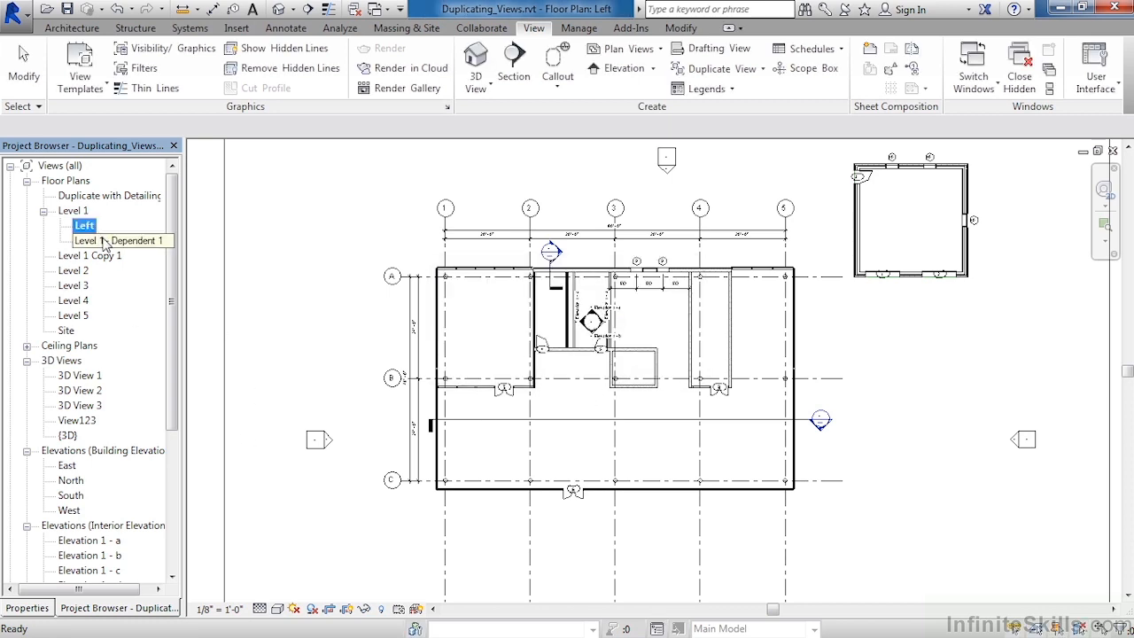
right_click(106, 242)
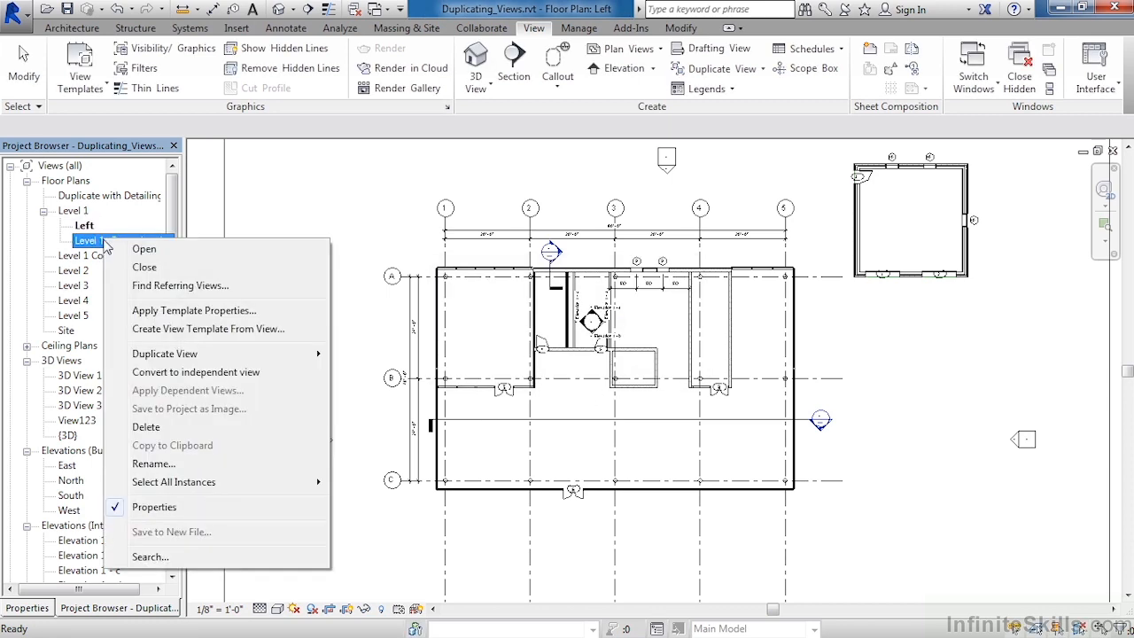
click(184, 464)
text(Right)
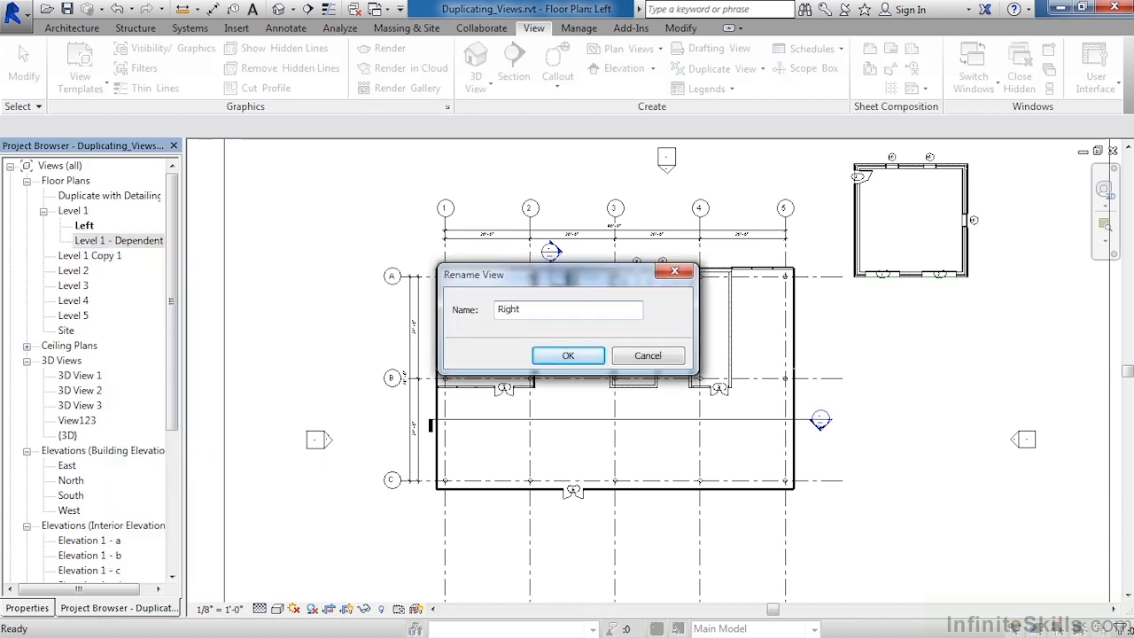
click(568, 355)
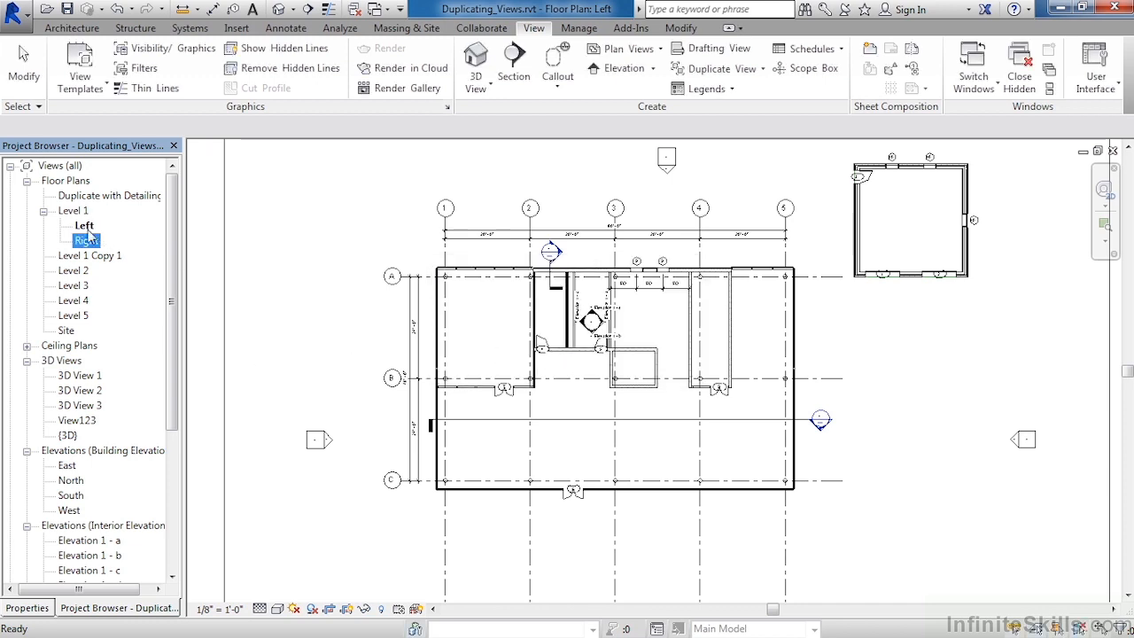
- Narrow the Left view's crop region from both sides so it closely frames the large gridded building and excludes the small detached one
click(348, 384)
scroll(328, 376, down, 5)
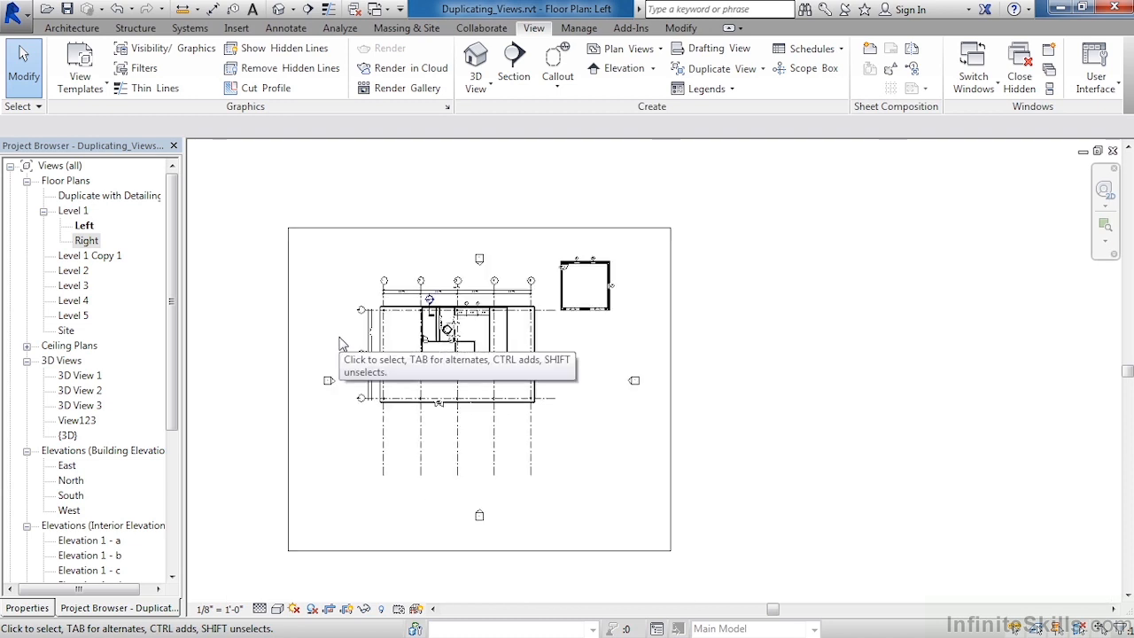
scroll(303, 376, up, 1)
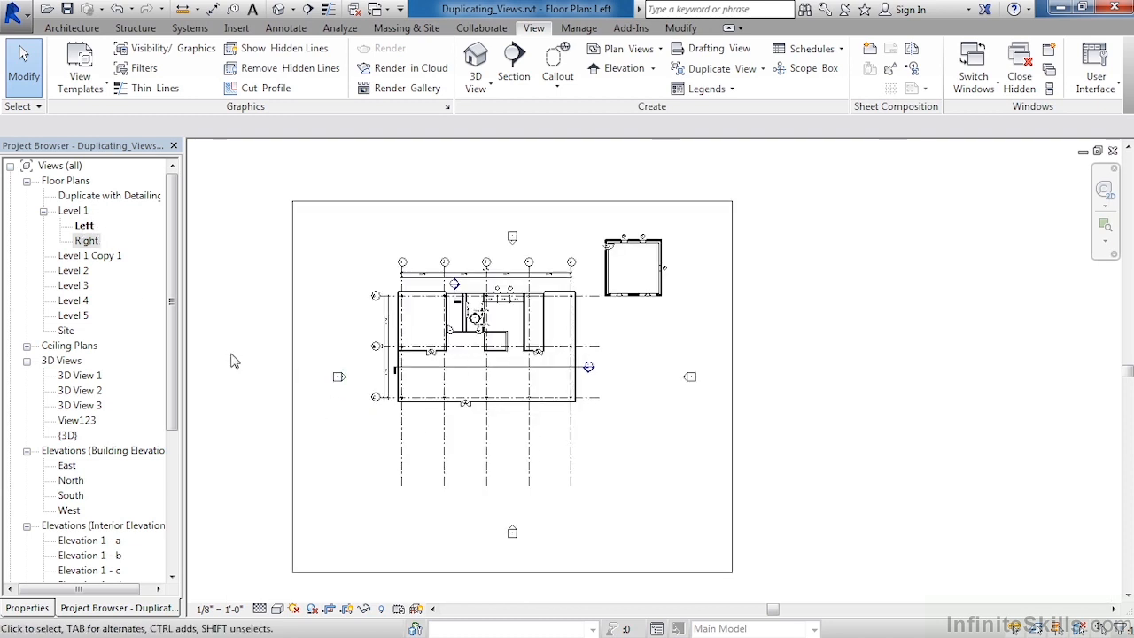
click(293, 397)
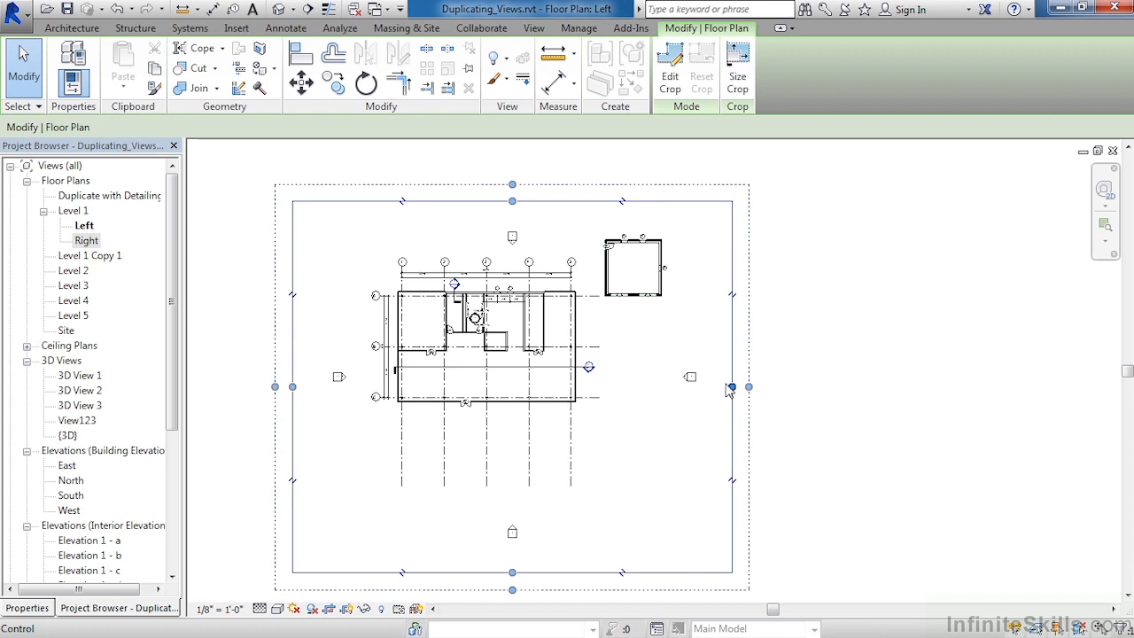
drag(732, 388, 594, 386)
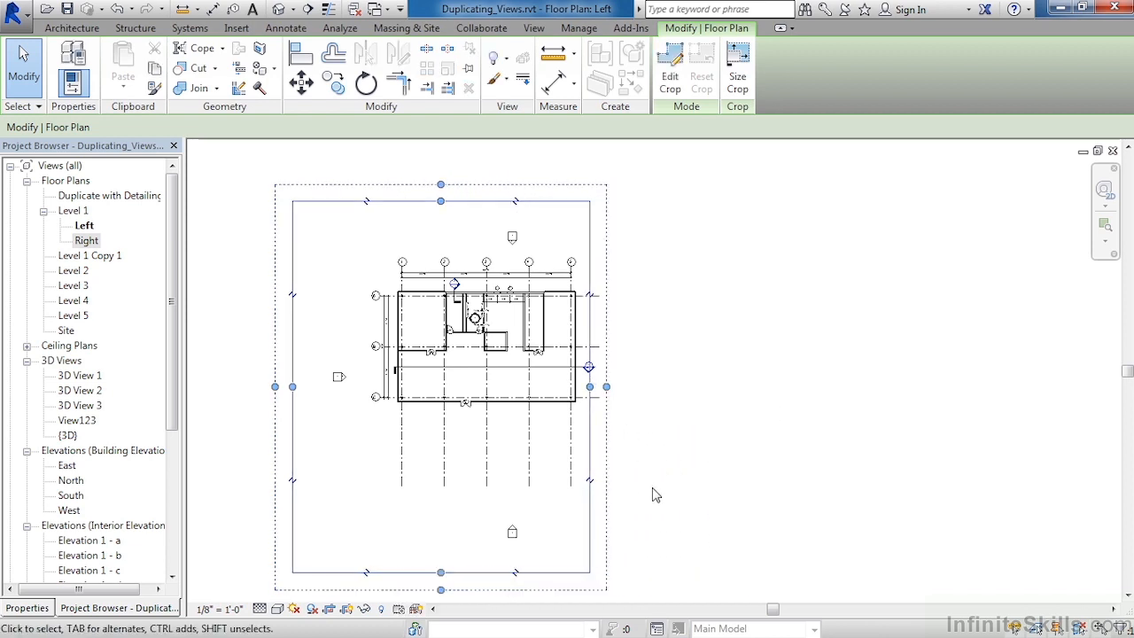
drag(294, 392, 372, 396)
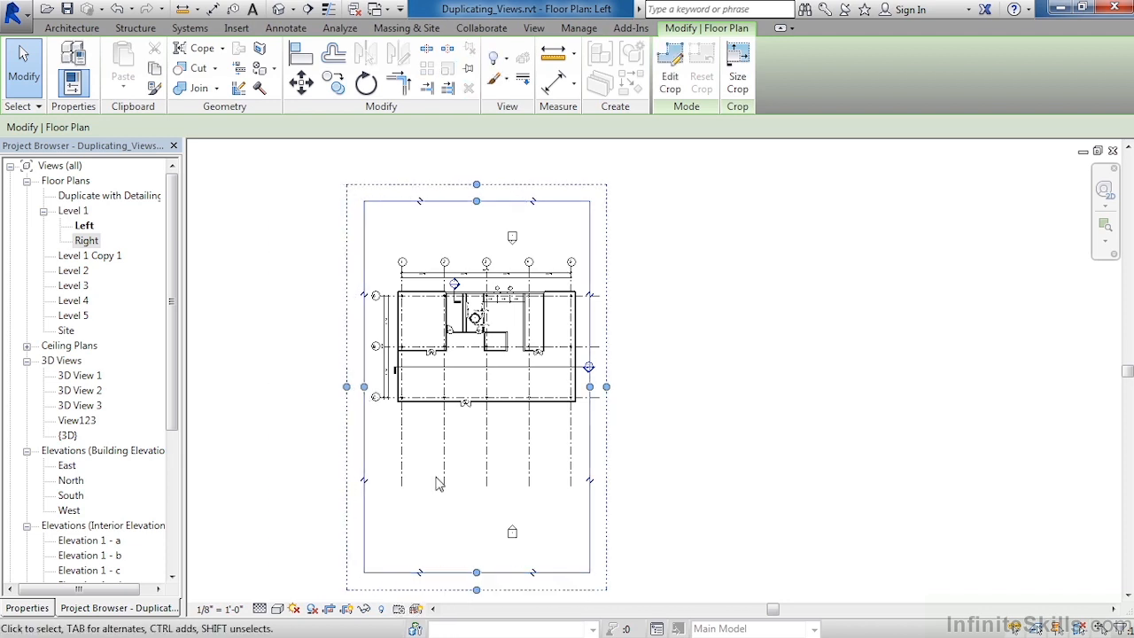
- Open the Right view and narrow its crop region from both sides to frame only the small detached building
double_click(86, 241)
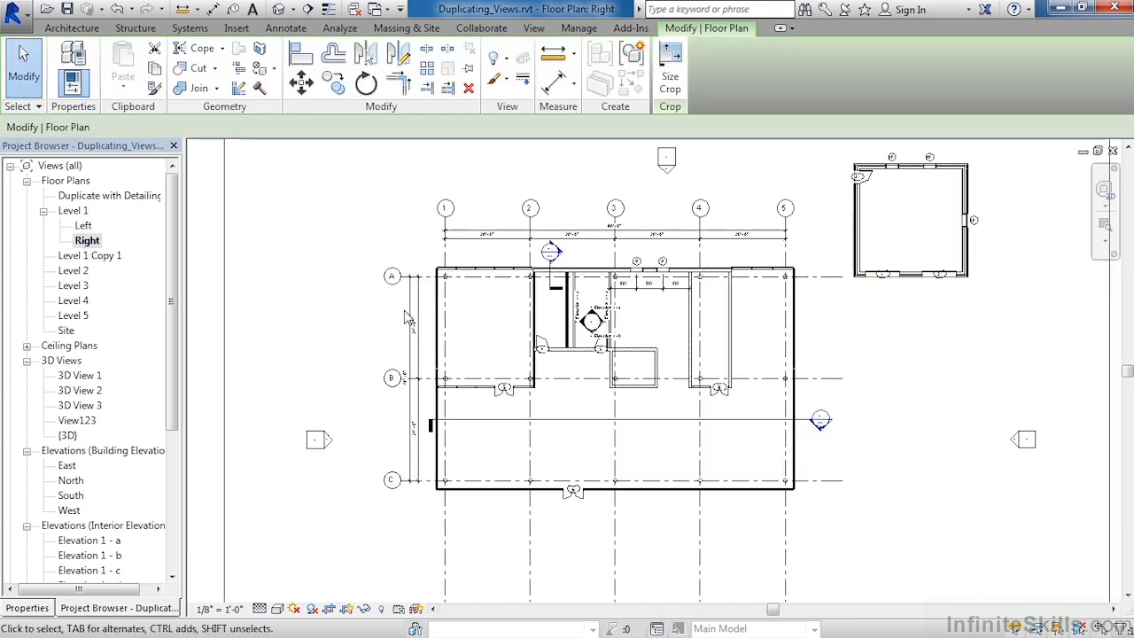
scroll(403, 306, down, 2)
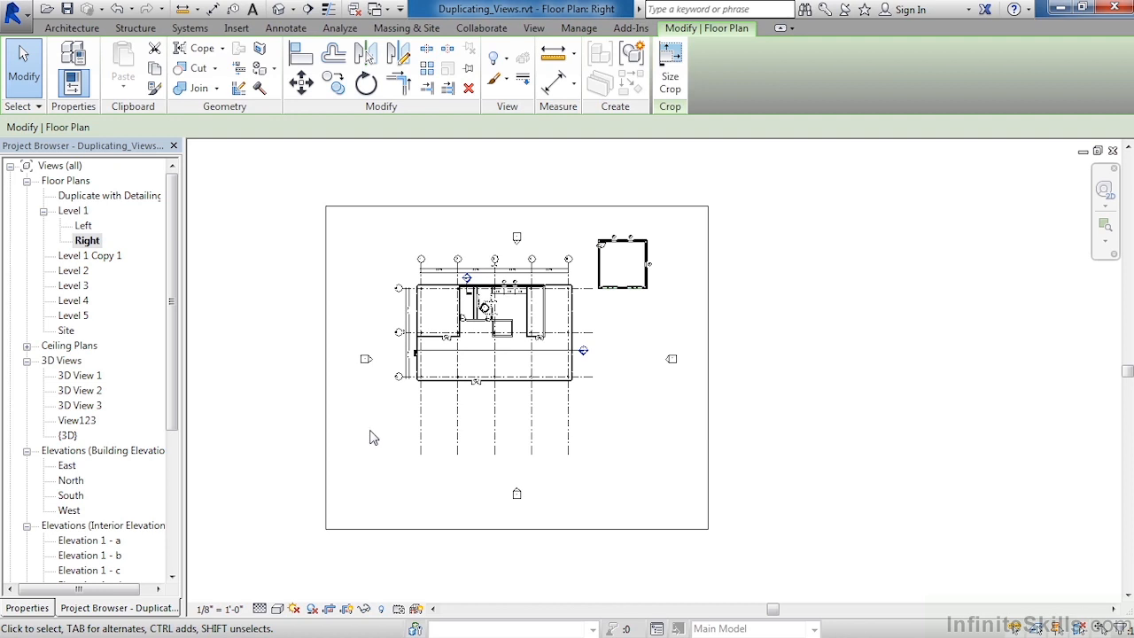
click(325, 423)
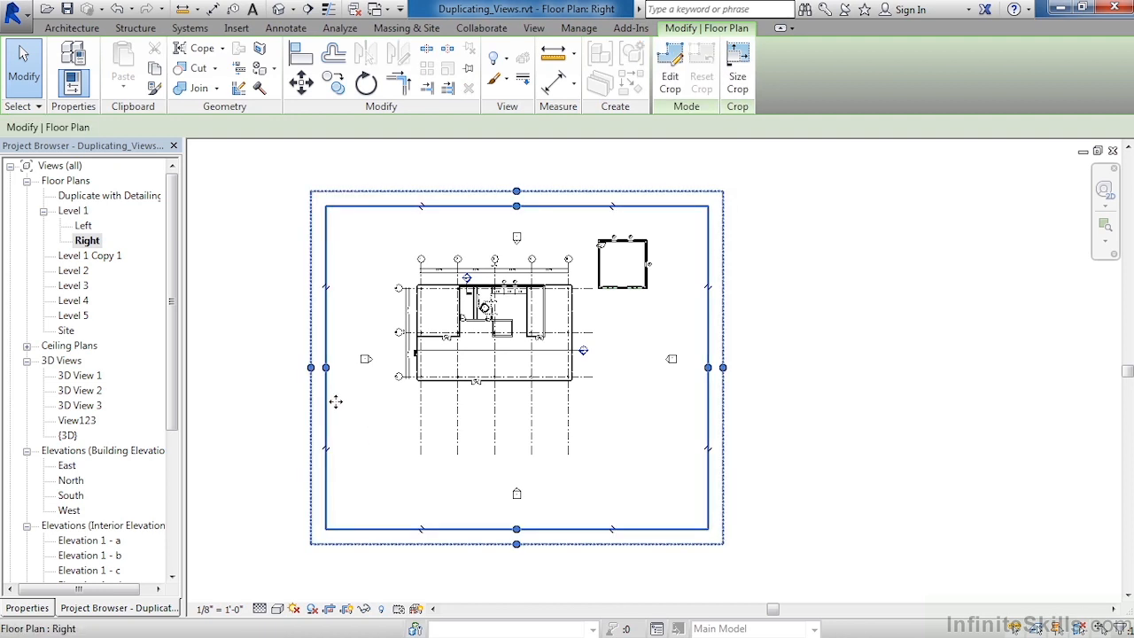
drag(325, 366, 581, 374)
drag(706, 370, 667, 360)
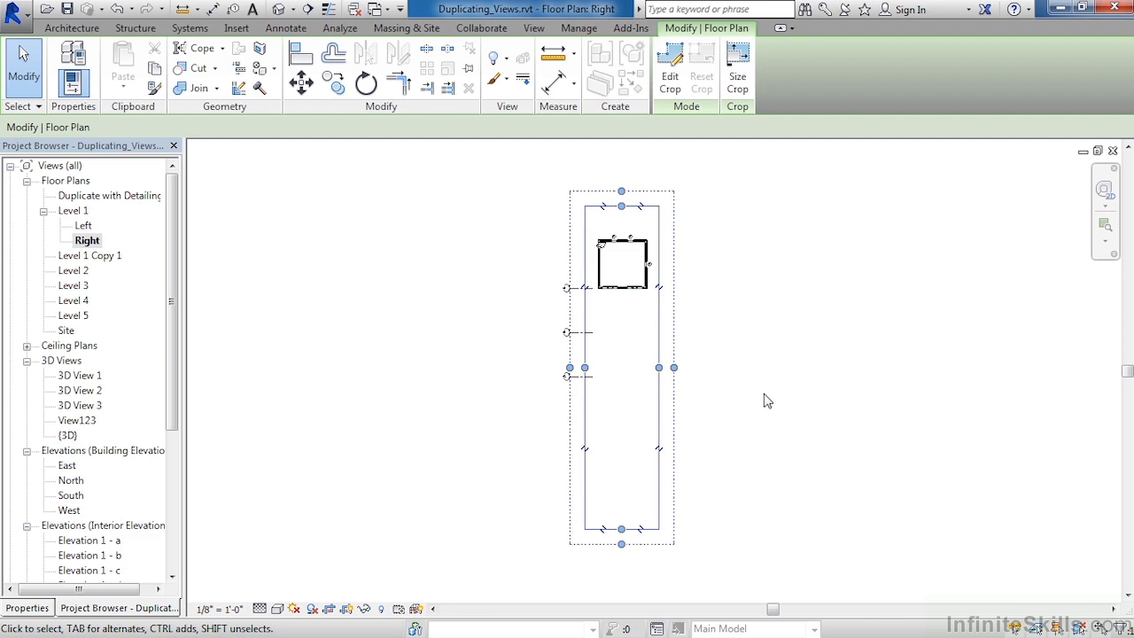
- Rename the Level 1 Copy 1 floor plan view as Duplicate
click(89, 256)
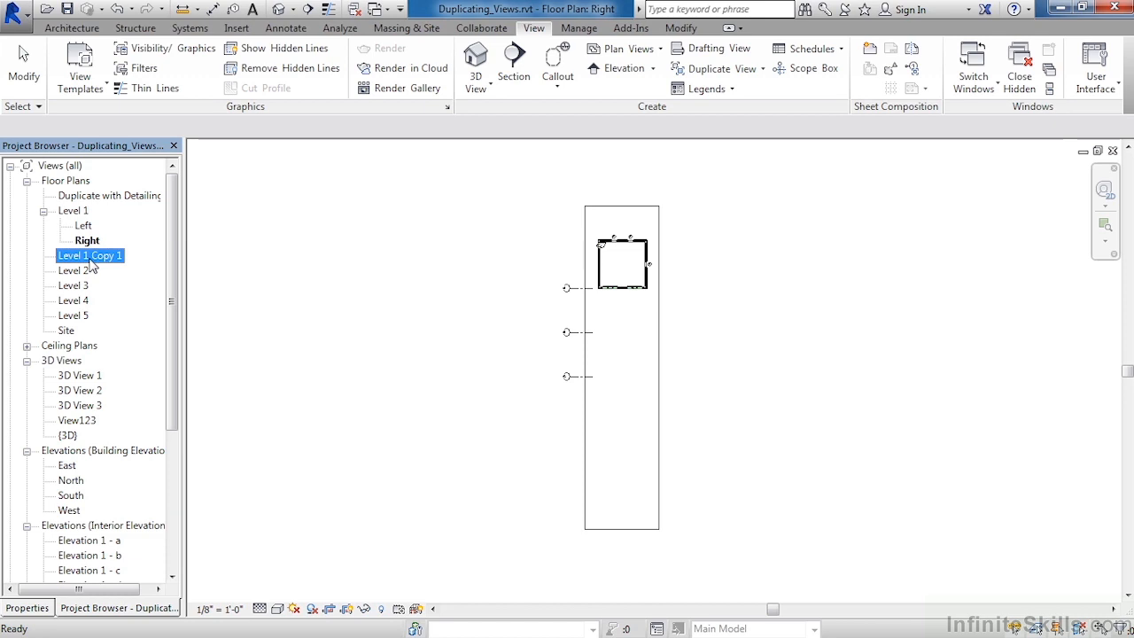
right_click(93, 264)
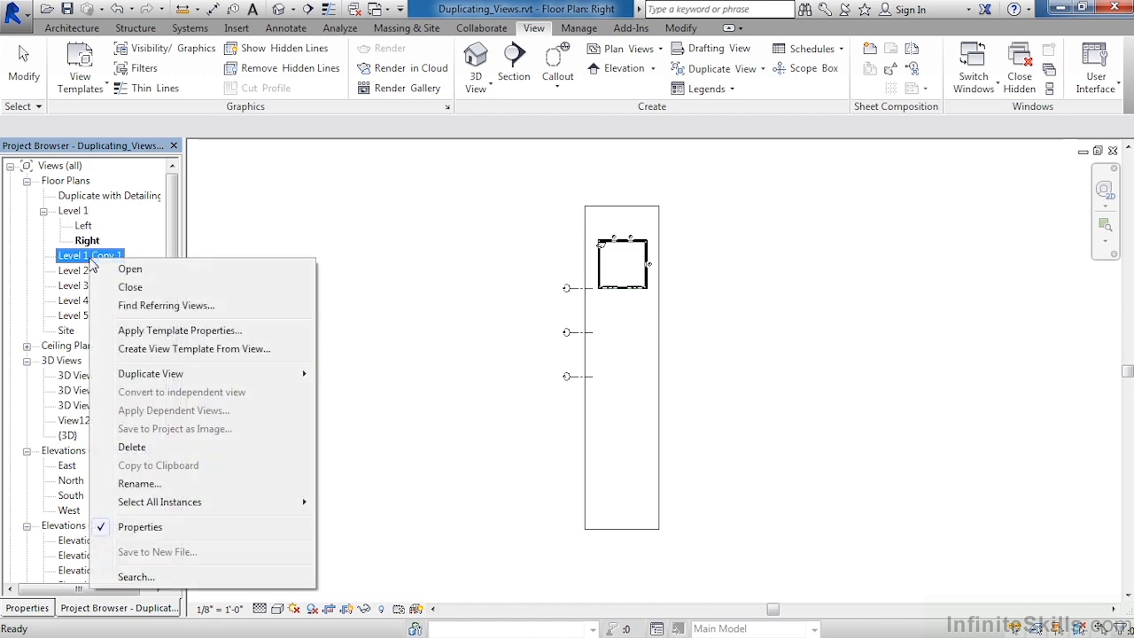
click(181, 484)
text(Duplicate)
click(568, 356)
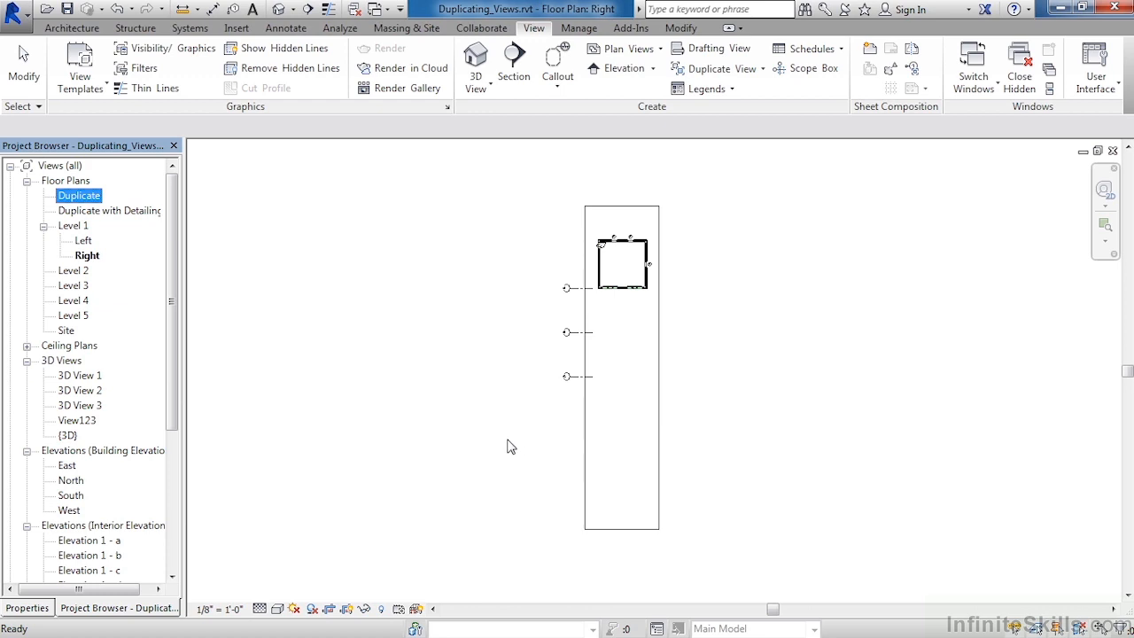